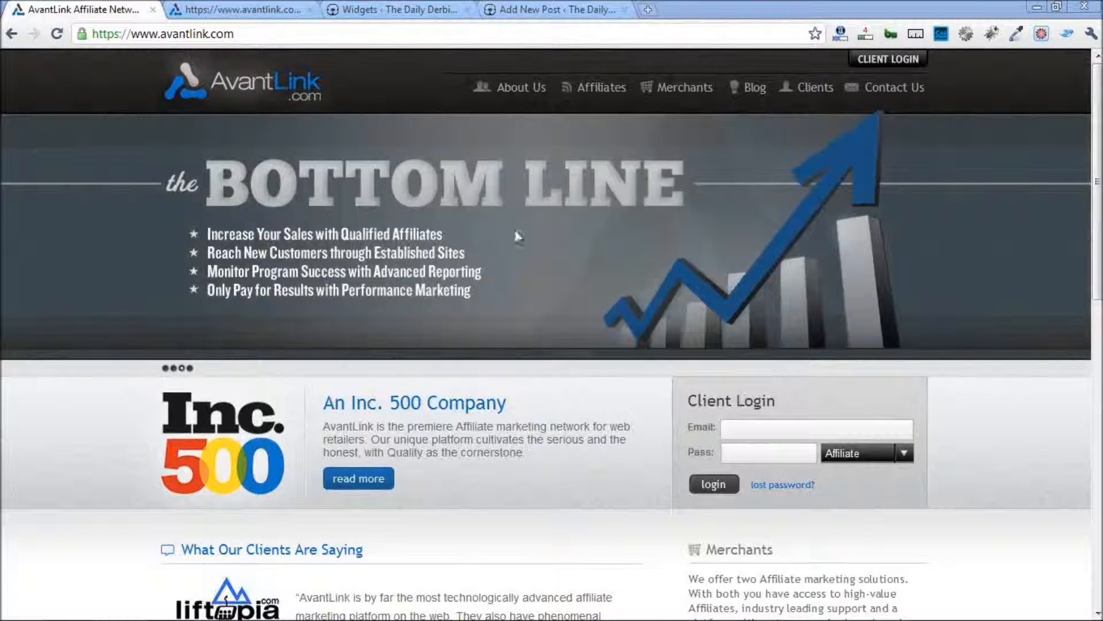
# - Save the WordPress text widget that holds the AvantLink contextual ad script
pyautogui.click(259, 9)
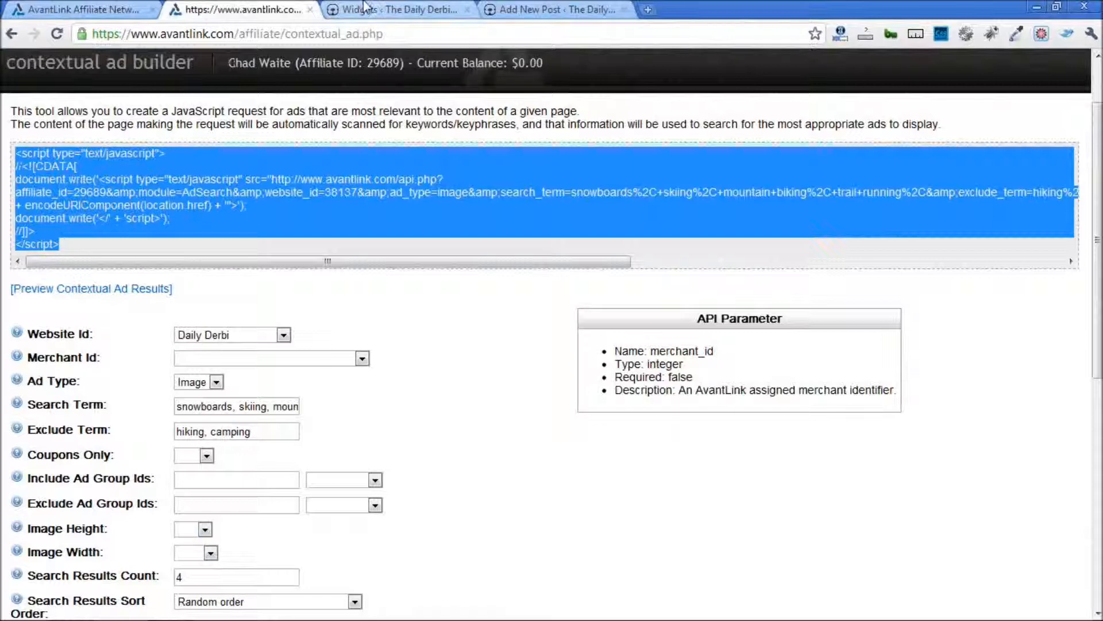
pyautogui.click(390, 9)
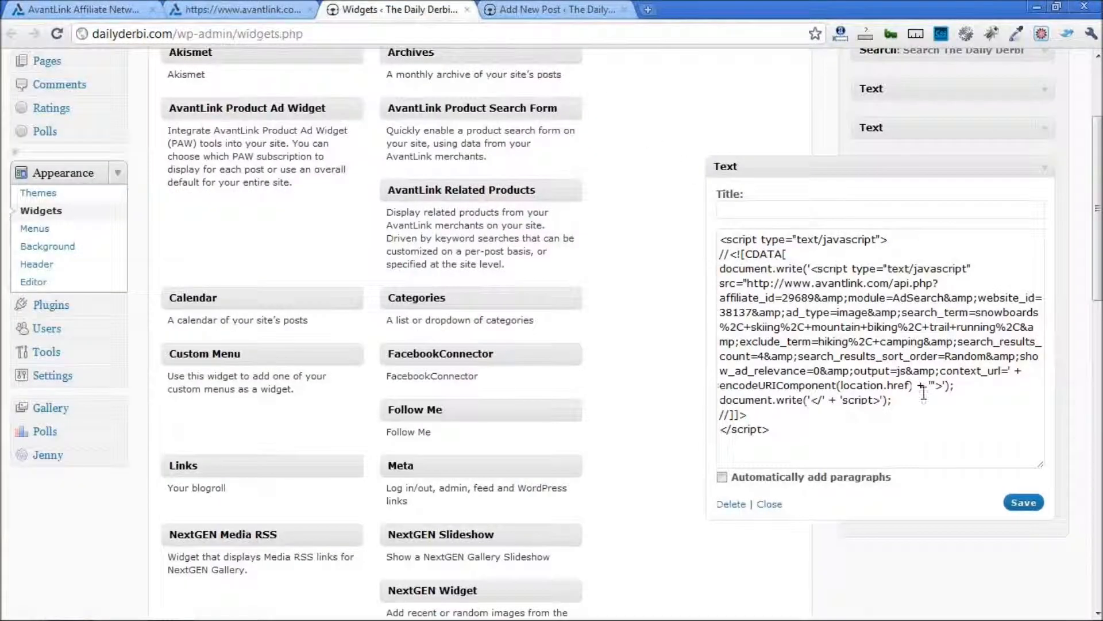
pyautogui.click(1022, 503)
# - Examine the bold keywords in the Contextual Ad Tool draft post, covering both the search terms and the excluded terms camping and hiking
pyautogui.click(555, 6)
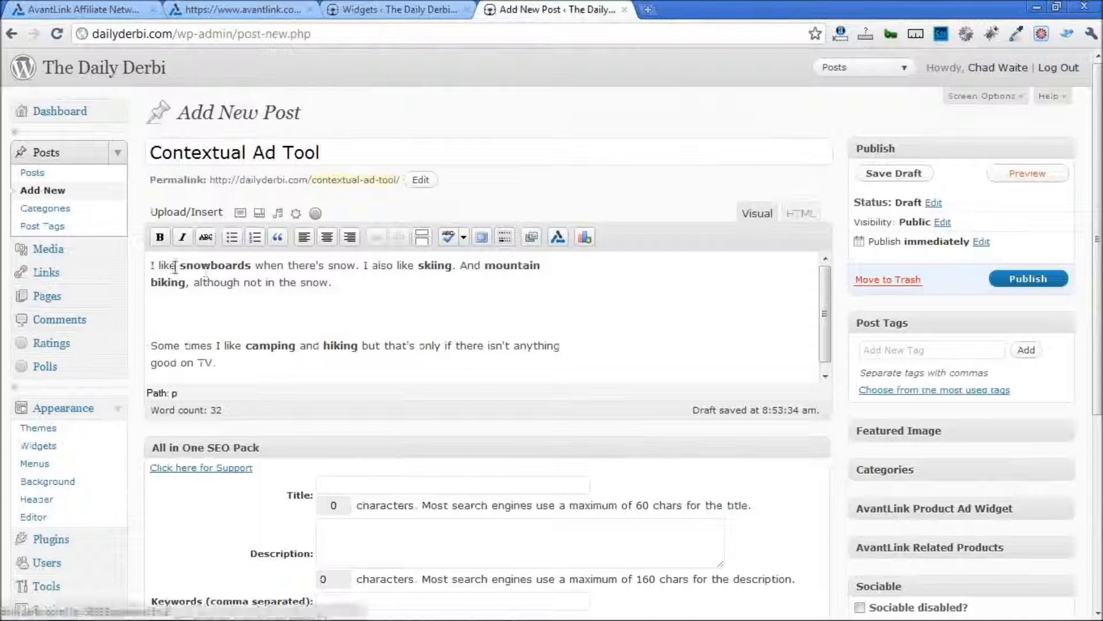
pyautogui.moveTo(180, 268); pyautogui.dragTo(253, 265)
pyautogui.click(255, 266)
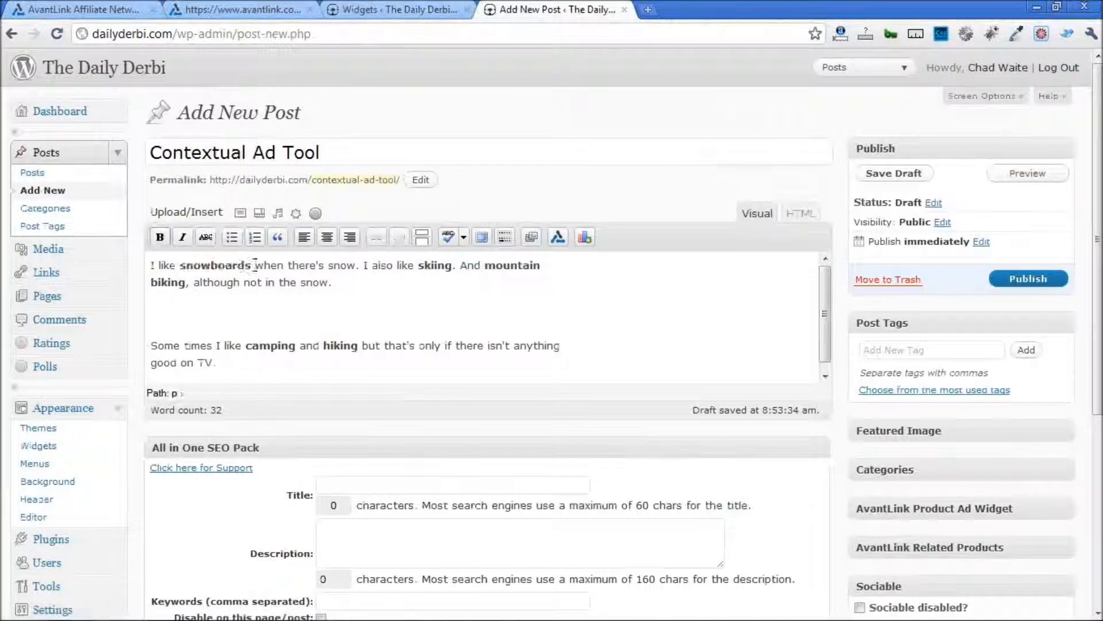
pyautogui.moveTo(418, 266); pyautogui.dragTo(191, 282)
pyautogui.hotkey('ctrl', 'b')
pyautogui.hotkey('ctrl', 'b')
pyautogui.click(194, 282)
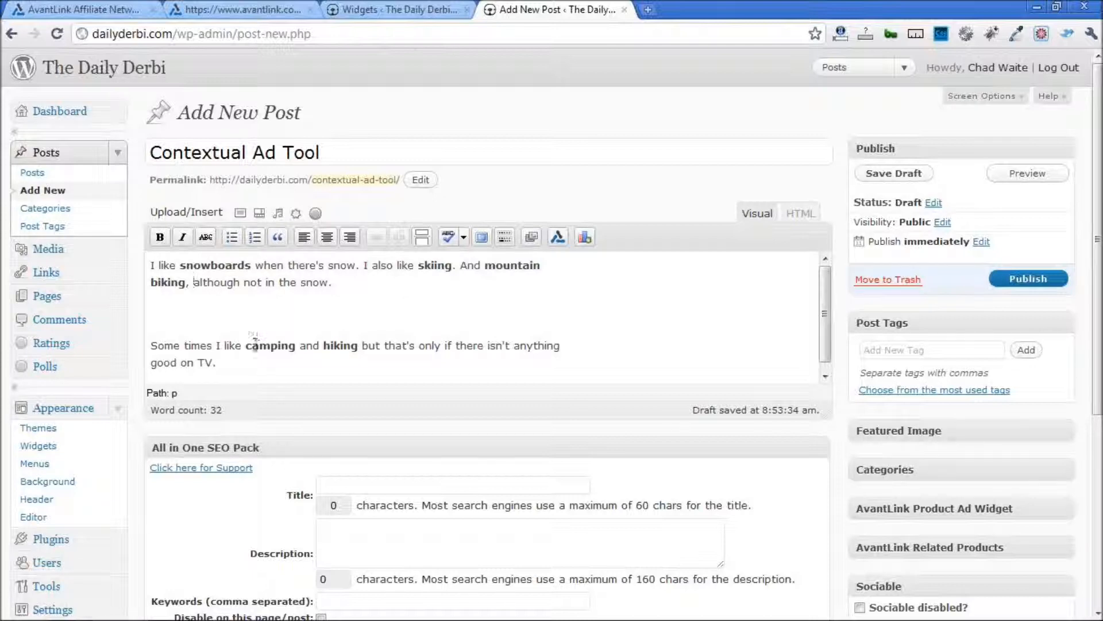
pyautogui.moveTo(248, 351); pyautogui.dragTo(355, 345)
pyautogui.click(384, 345)
# - Preview the Contextual Ad Tool post and examine the ad banners below the Facebook box in its sidebar
pyautogui.click(1017, 176)
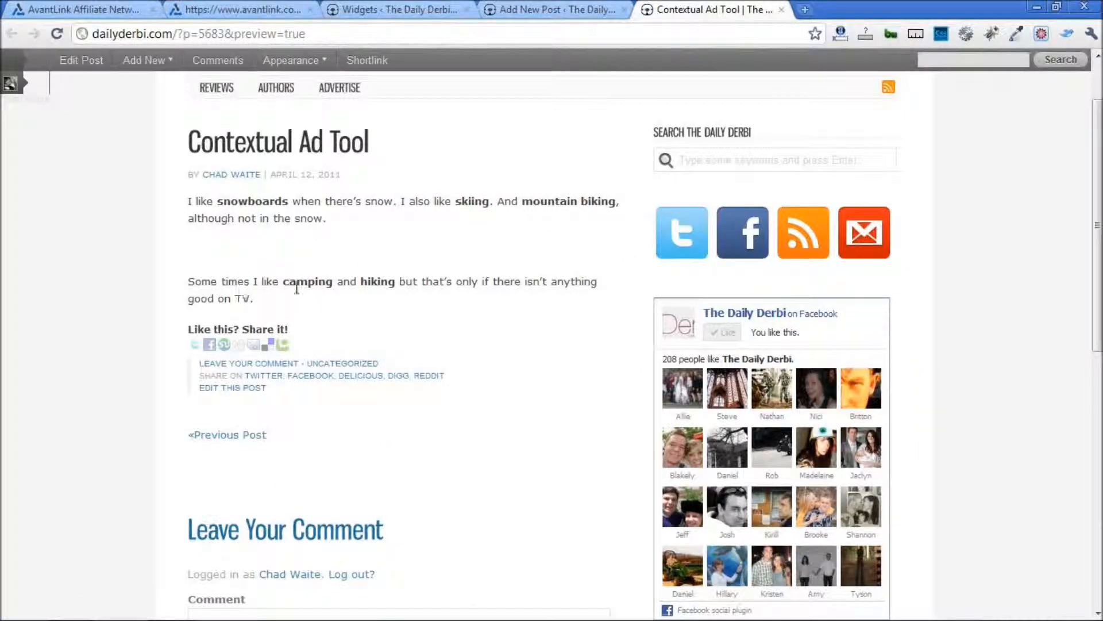
pyautogui.moveTo(283, 281); pyautogui.dragTo(395, 283)
pyautogui.click(396, 306)
pyautogui.scroll(-3, 542, 223)
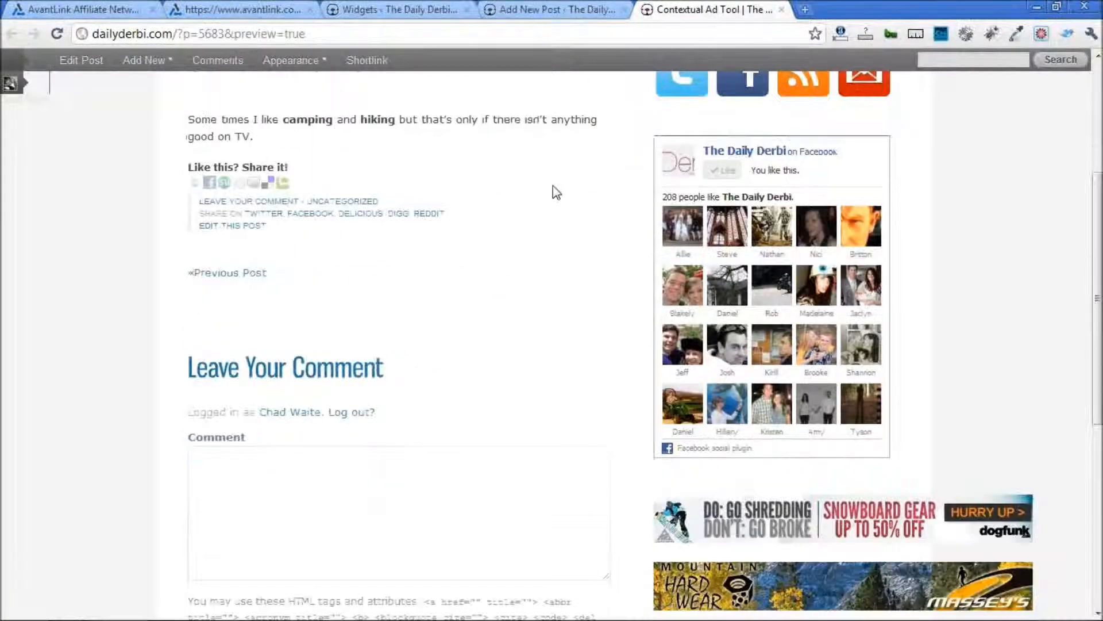
pyautogui.scroll(-1, 552, 178)
pyautogui.scroll(-1, 555, 149)
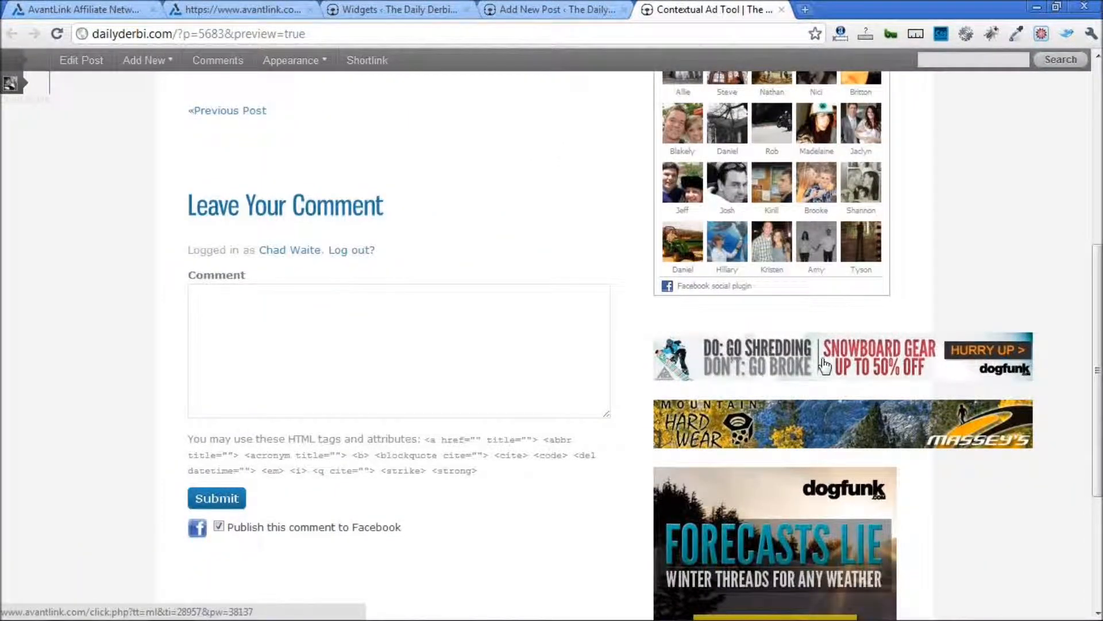
pyautogui.scroll(-1, 825, 365)
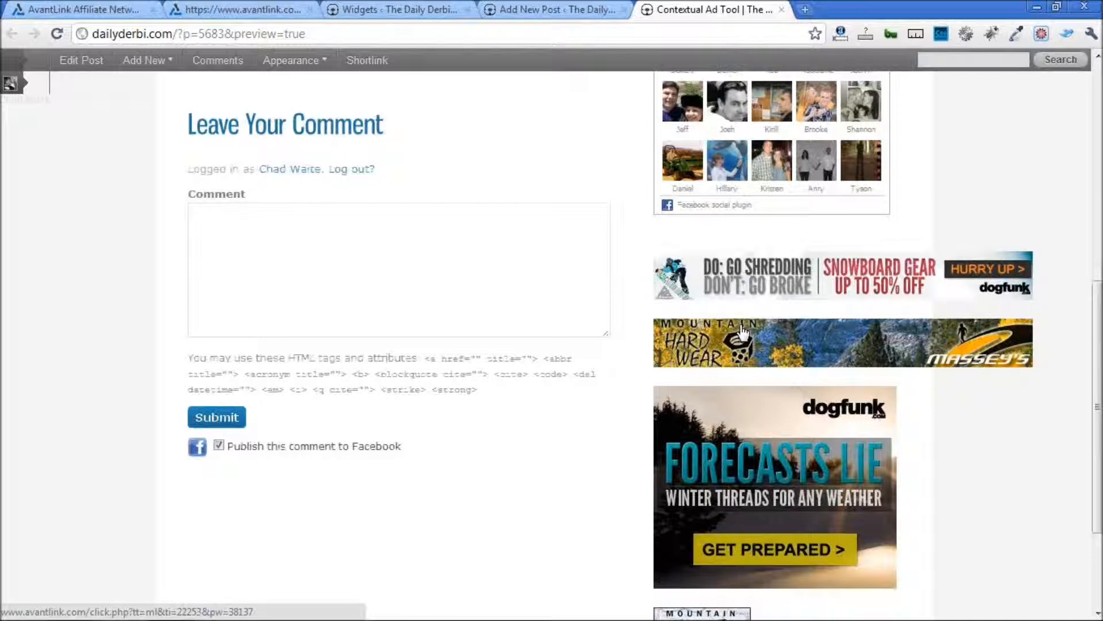
pyautogui.scroll(-1, 741, 330)
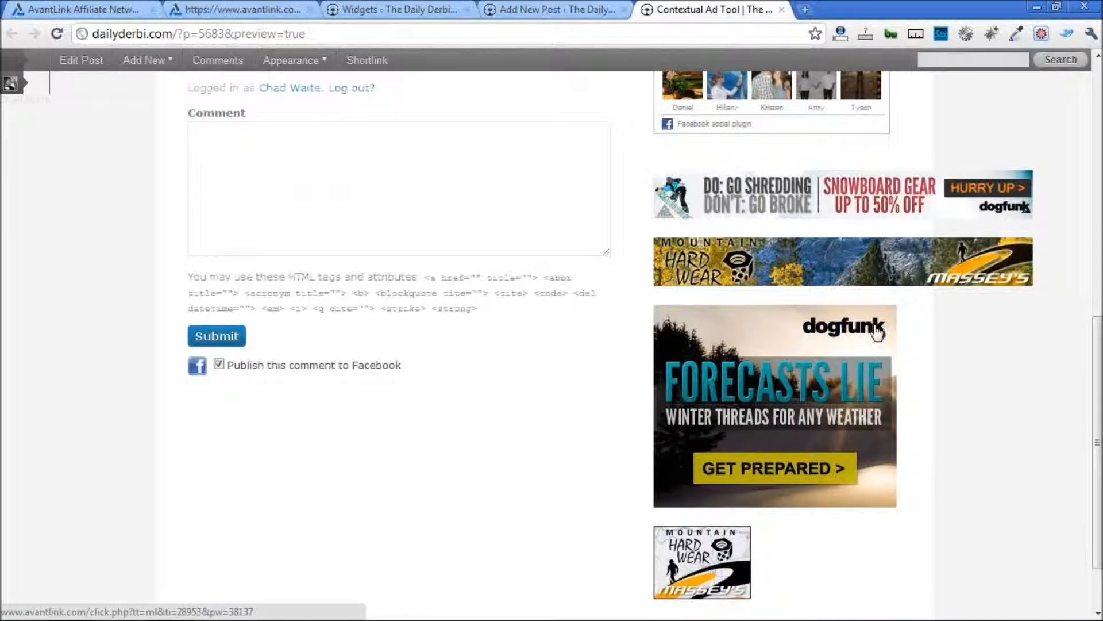
pyautogui.scroll(-1, 856, 339)
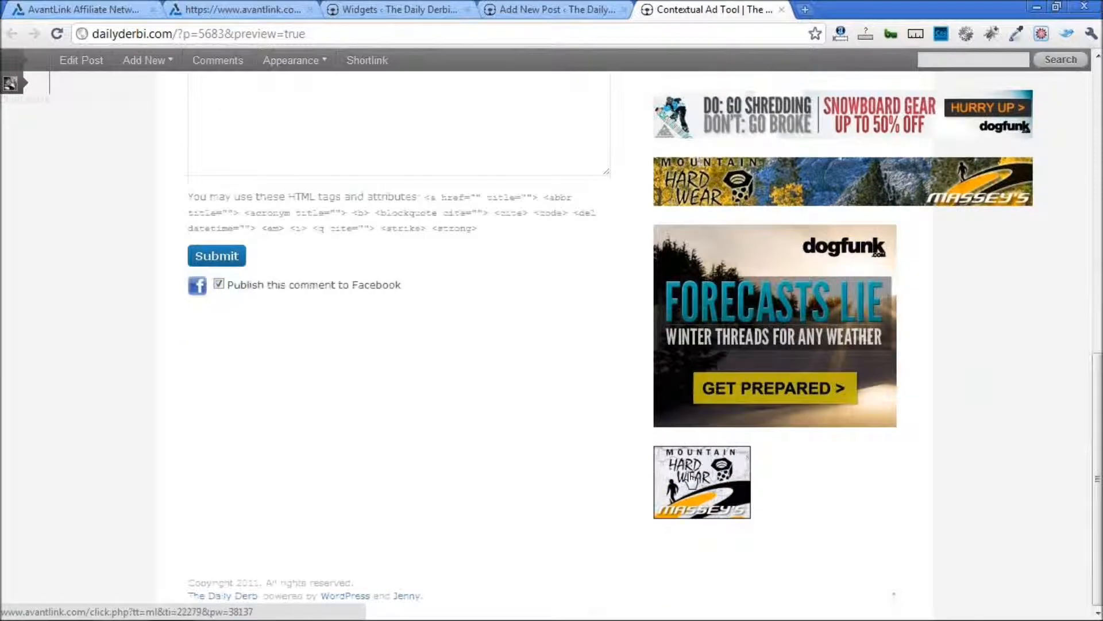
# - Compare the snowboards, skiing and mountain biking keywords in the previewed post with the ads shown in the sidebar
pyautogui.scroll(4, 798, 488)
pyautogui.scroll(4, 629, 338)
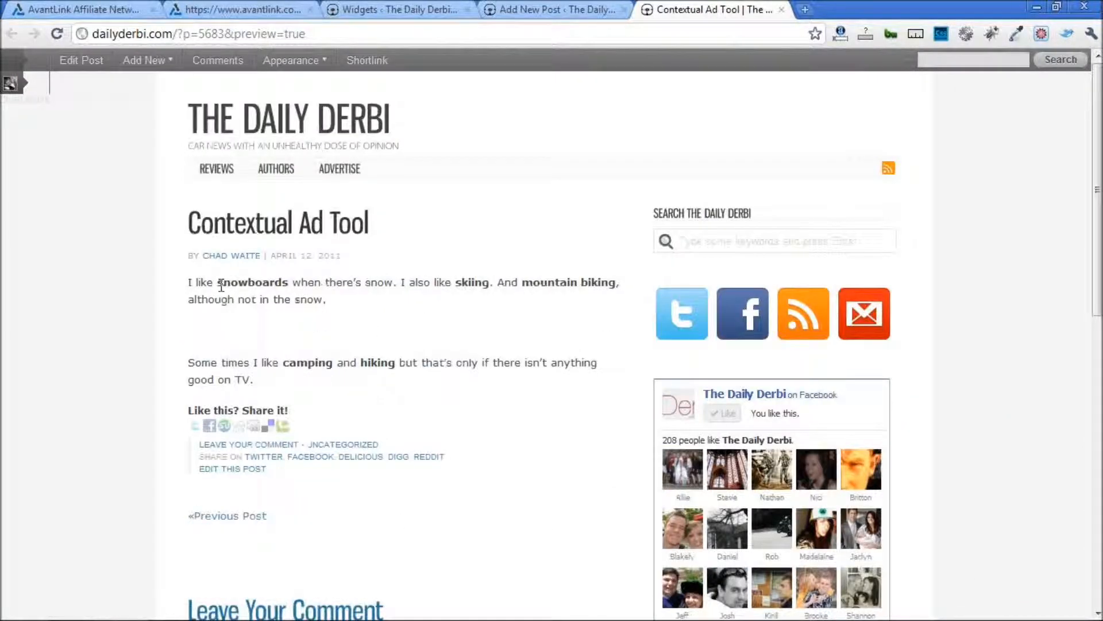
pyautogui.moveTo(219, 284); pyautogui.dragTo(620, 280)
pyautogui.click(610, 302)
pyautogui.scroll(-4, 510, 276)
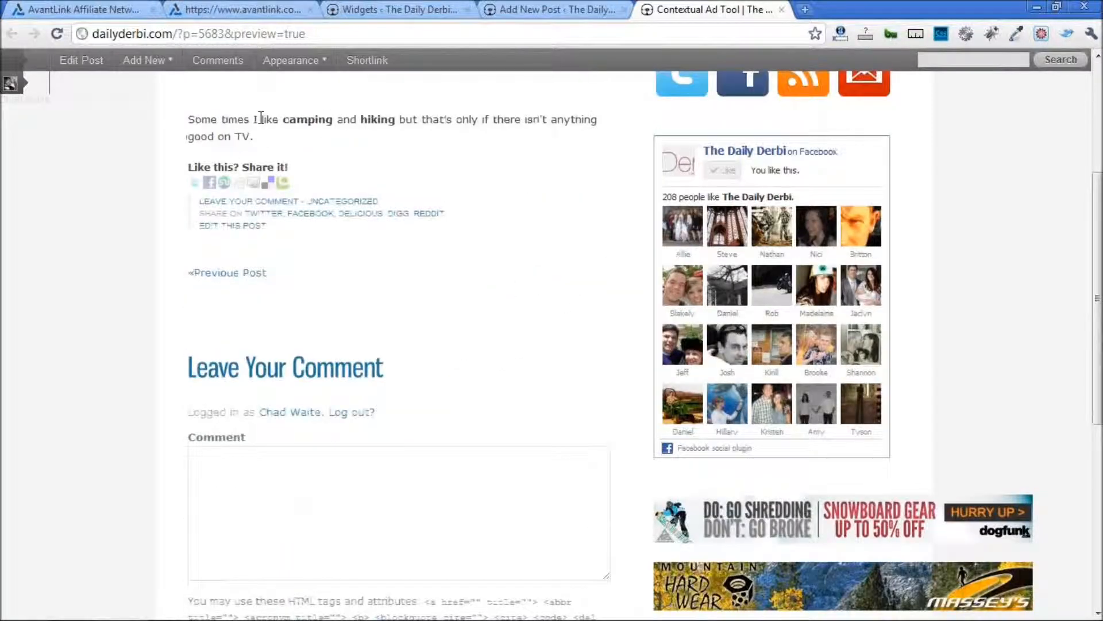
pyautogui.scroll(-4, 429, 128)
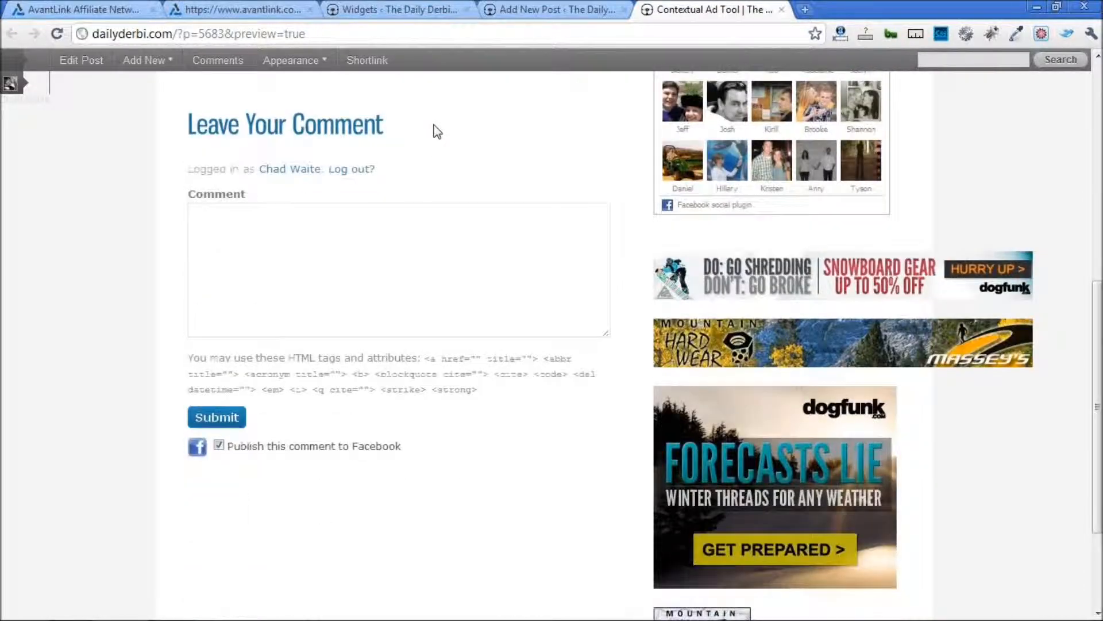
pyautogui.scroll(8, 606, 289)
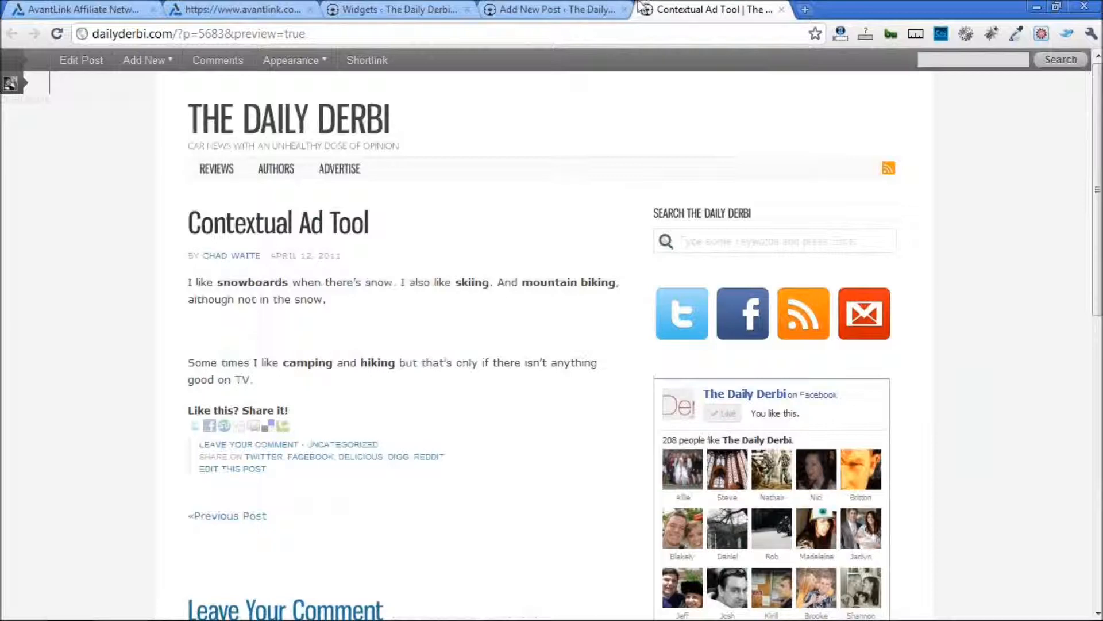
pyautogui.scroll(-8, 421, 379)
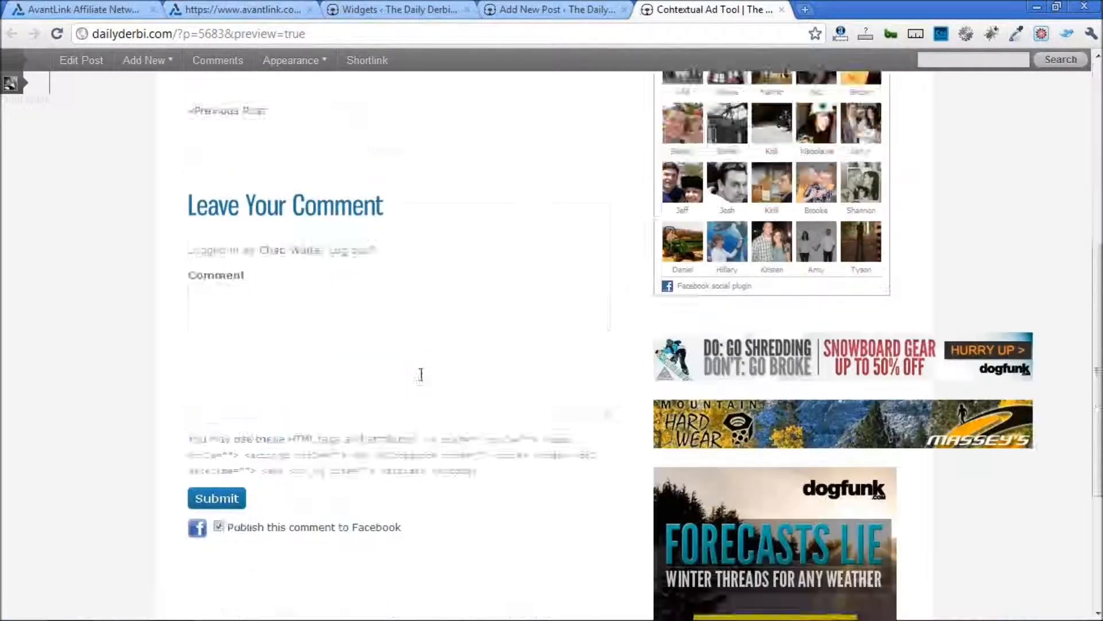
pyautogui.scroll(8, 817, 365)
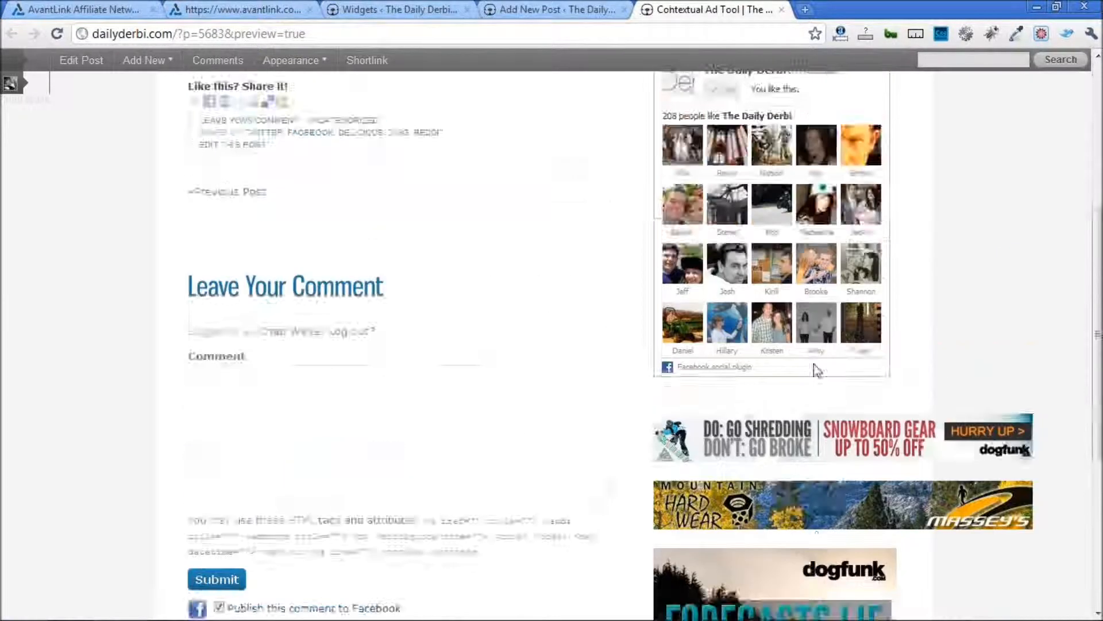
# - Review the contextual ad builder's settings from Website Id through Show Ad Relevance
pyautogui.click(264, 6)
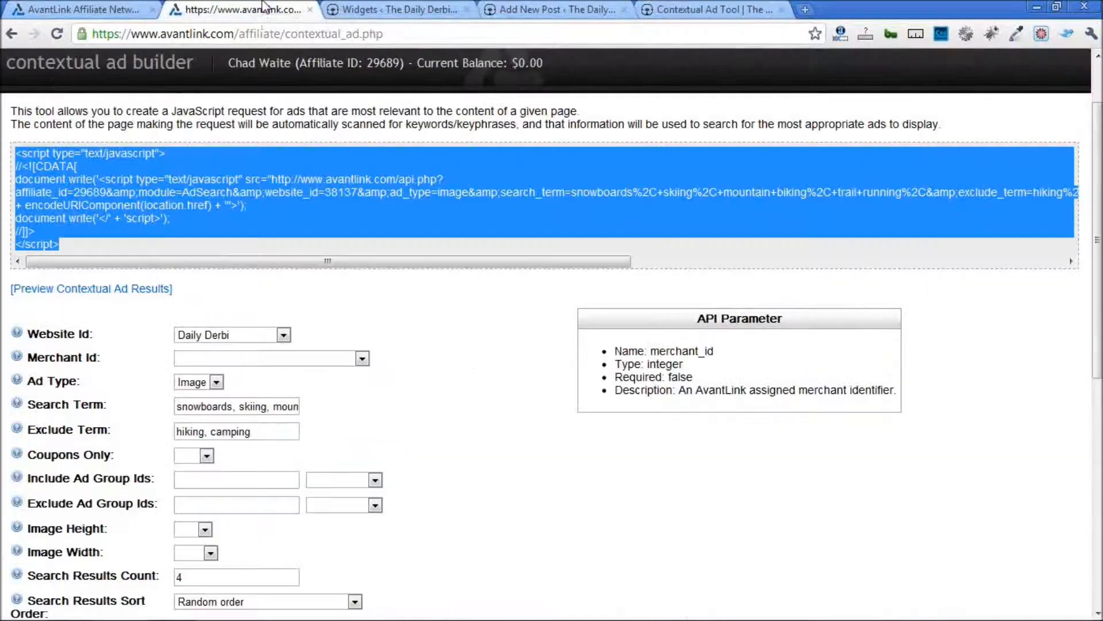
pyautogui.click(493, 345)
pyautogui.scroll(2, 497, 345)
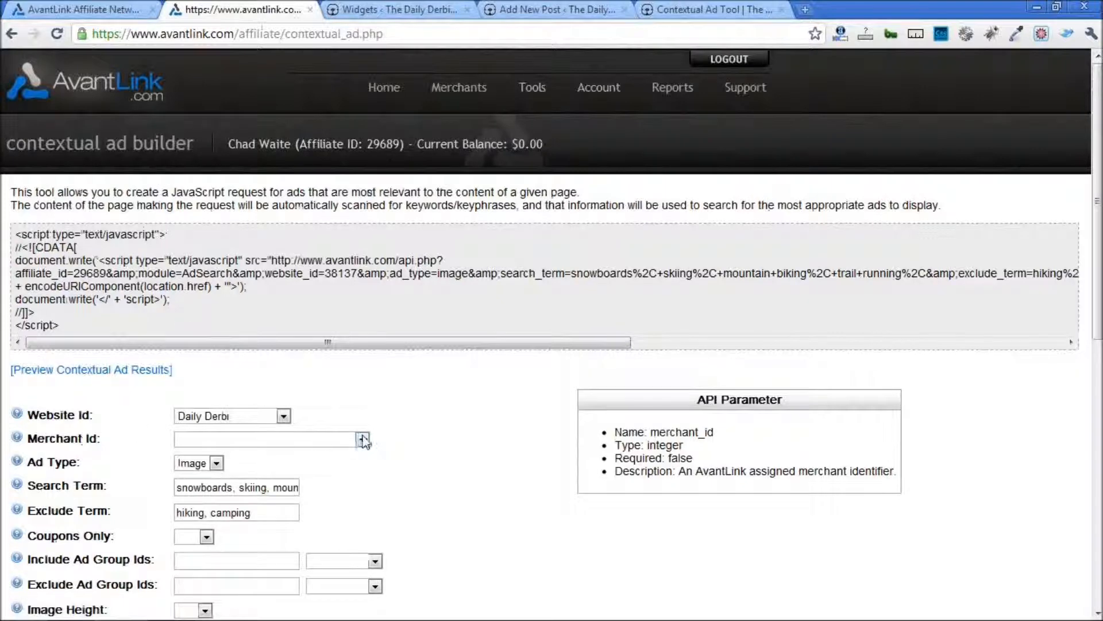
pyautogui.scroll(-1, 471, 438)
pyautogui.scroll(-1, 472, 438)
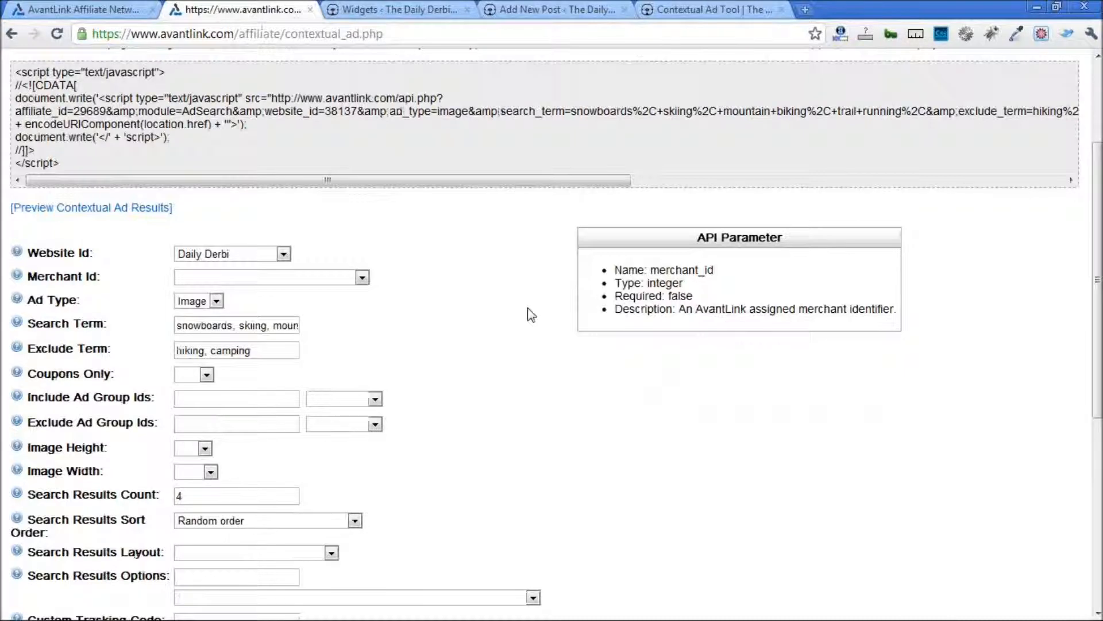
pyautogui.scroll(-3, 530, 314)
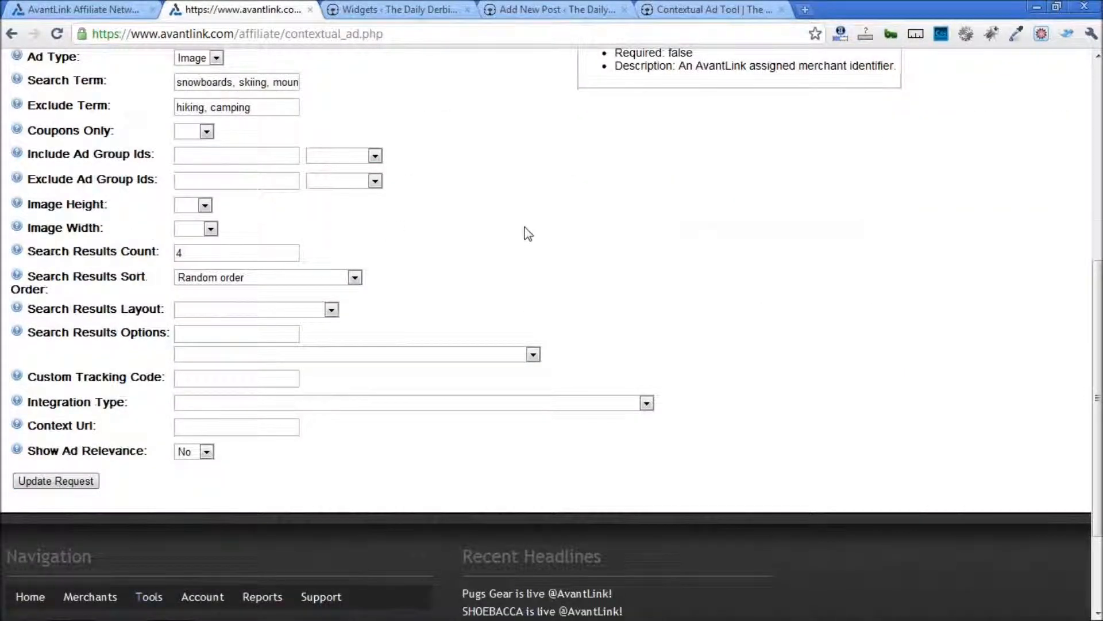
pyautogui.scroll(1, 528, 232)
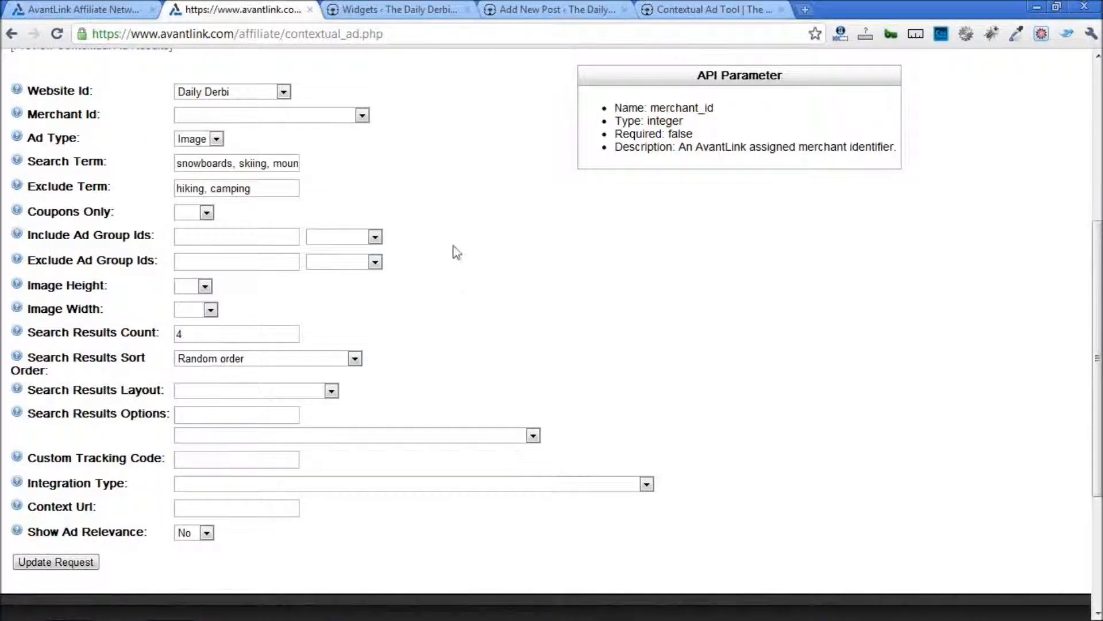
pyautogui.scroll(2, 446, 208)
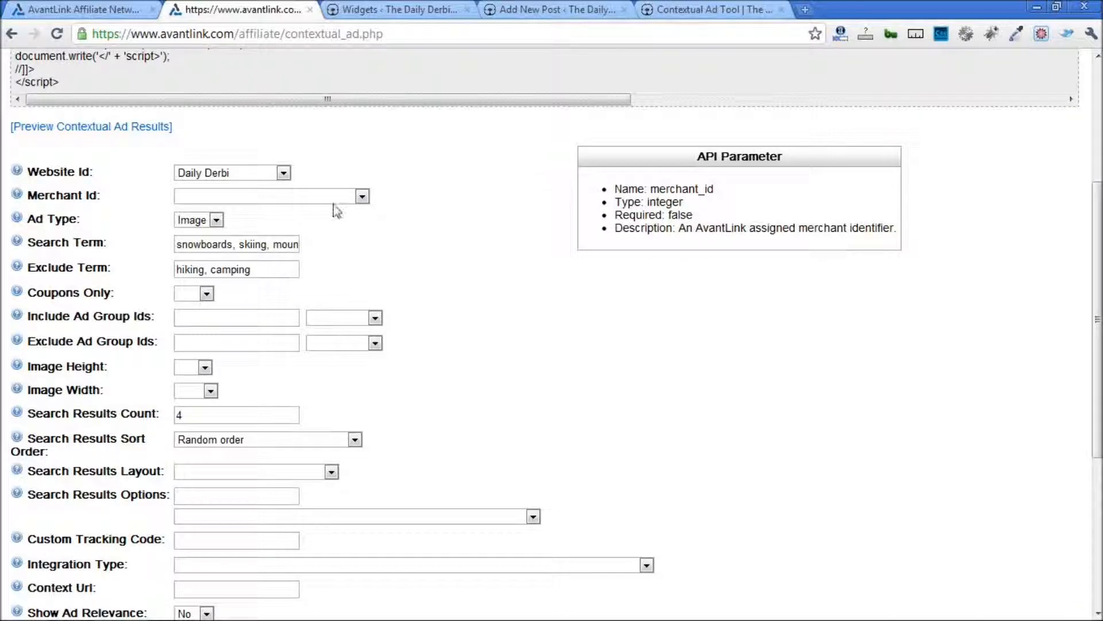
# - Check the merchants available for Merchant Id, keeping the blank choice
pyautogui.click(361, 196)
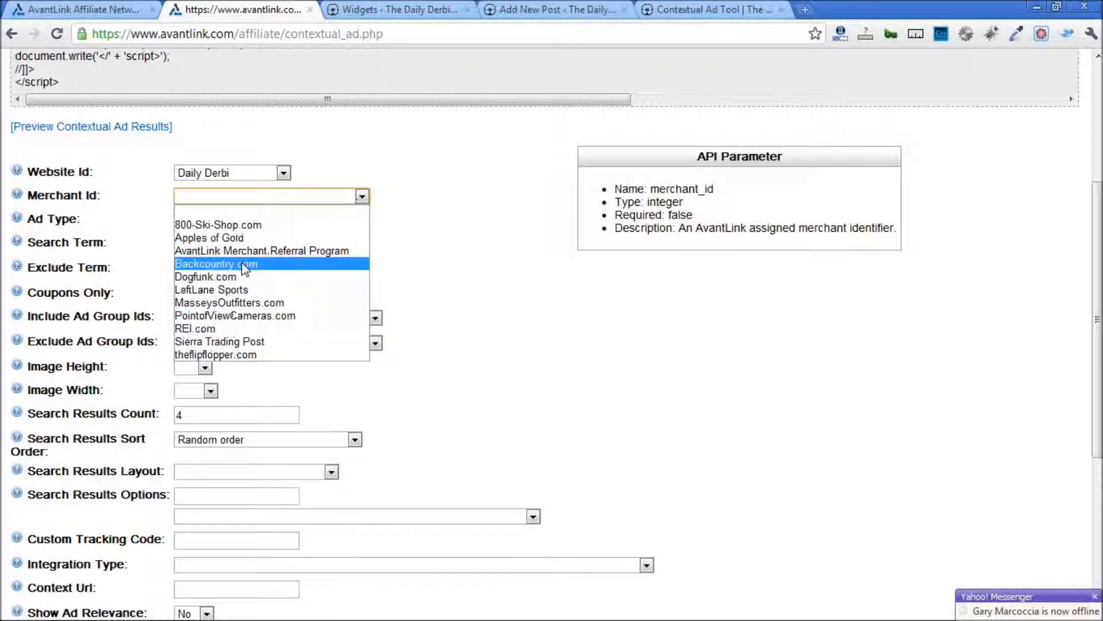
pyautogui.click(263, 211)
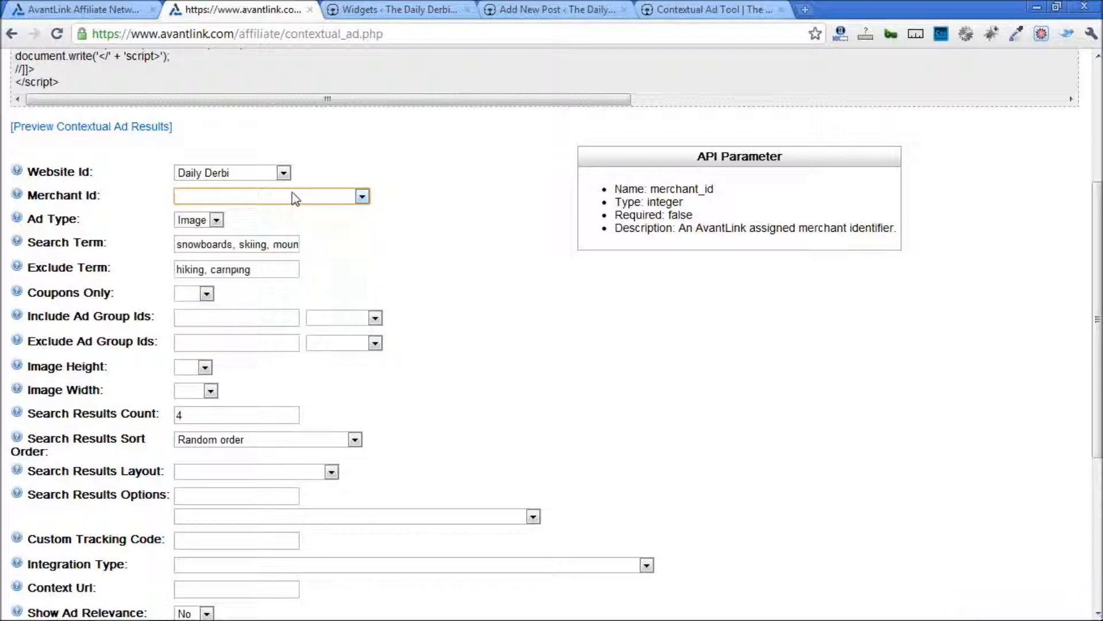
pyautogui.click(311, 197)
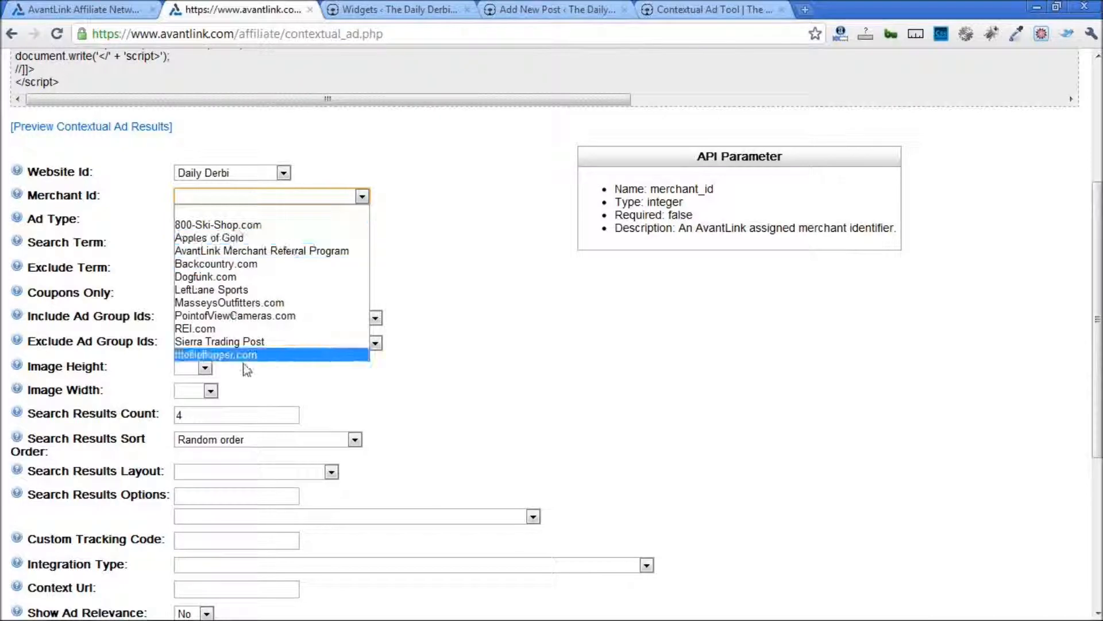
pyautogui.click(284, 212)
pyautogui.click(508, 213)
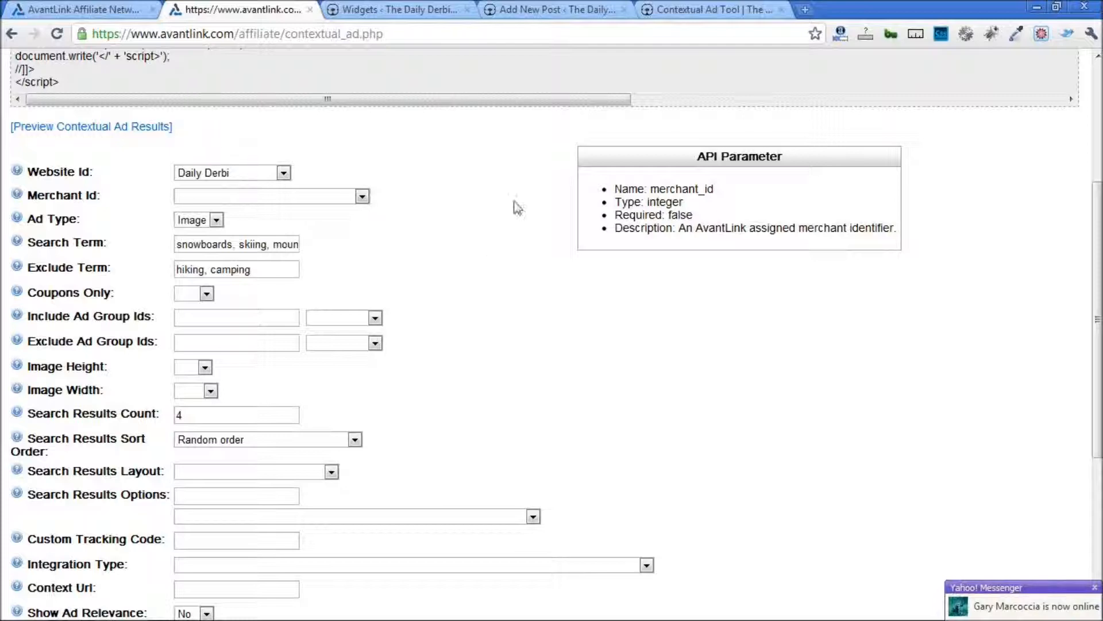
# - Try a blank Ad Type in the contextual ad request and return it to Image
pyautogui.scroll(-3, 506, 204)
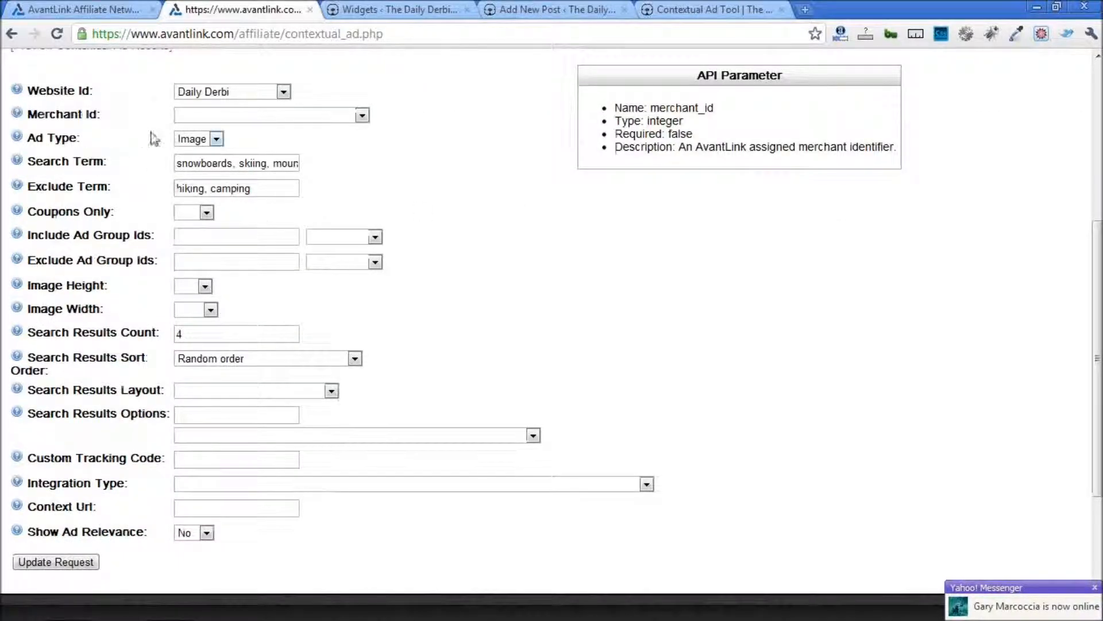
pyautogui.click(213, 140)
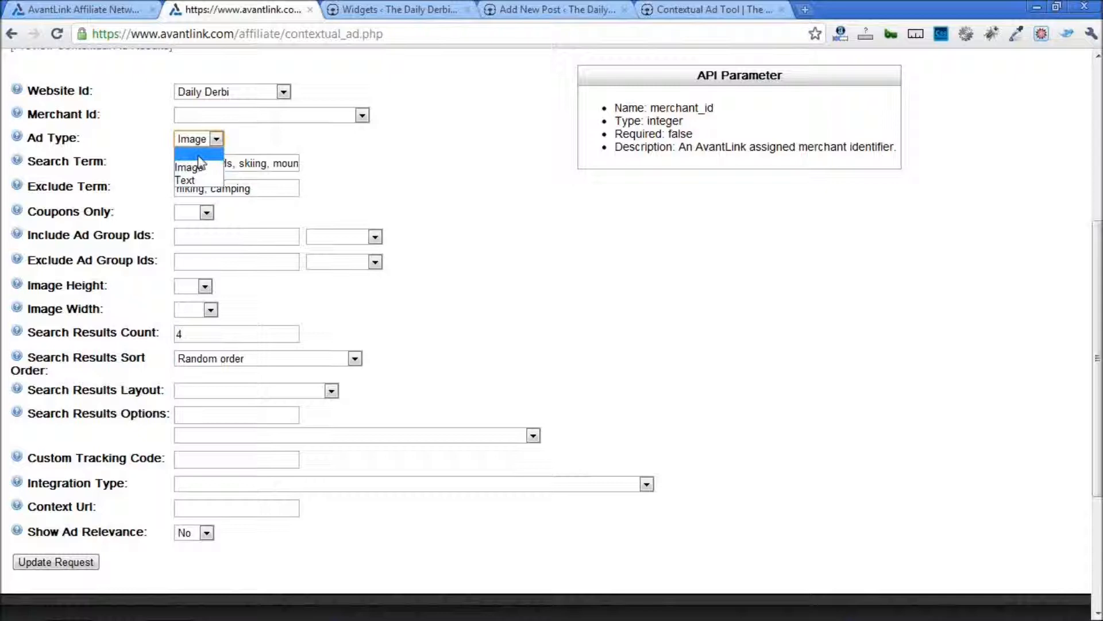
pyautogui.click(199, 154)
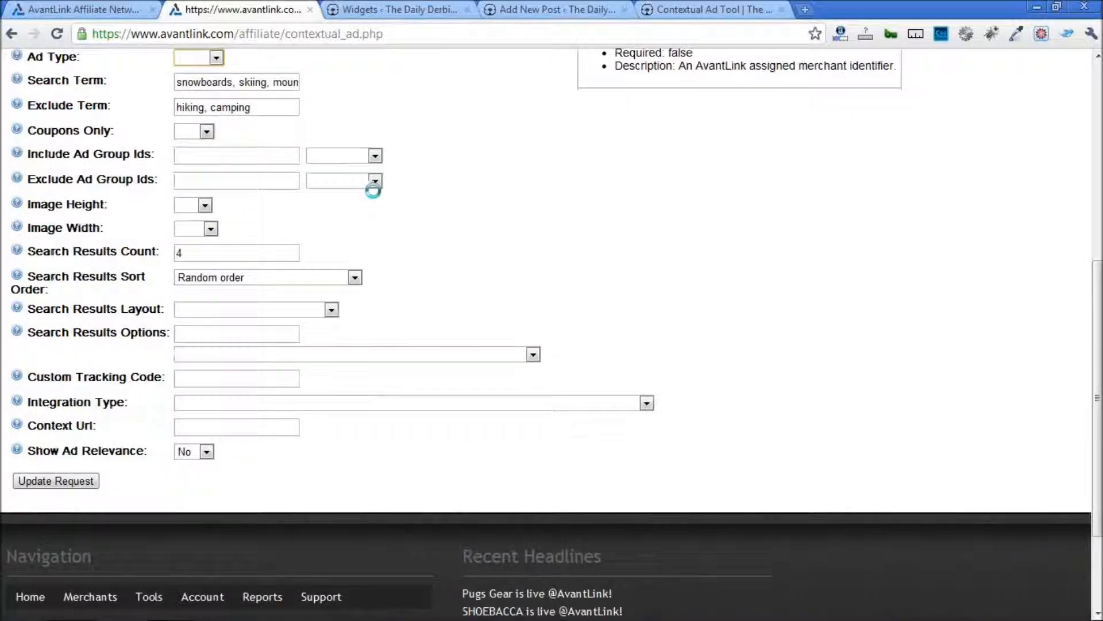
pyautogui.scroll(2, 396, 336)
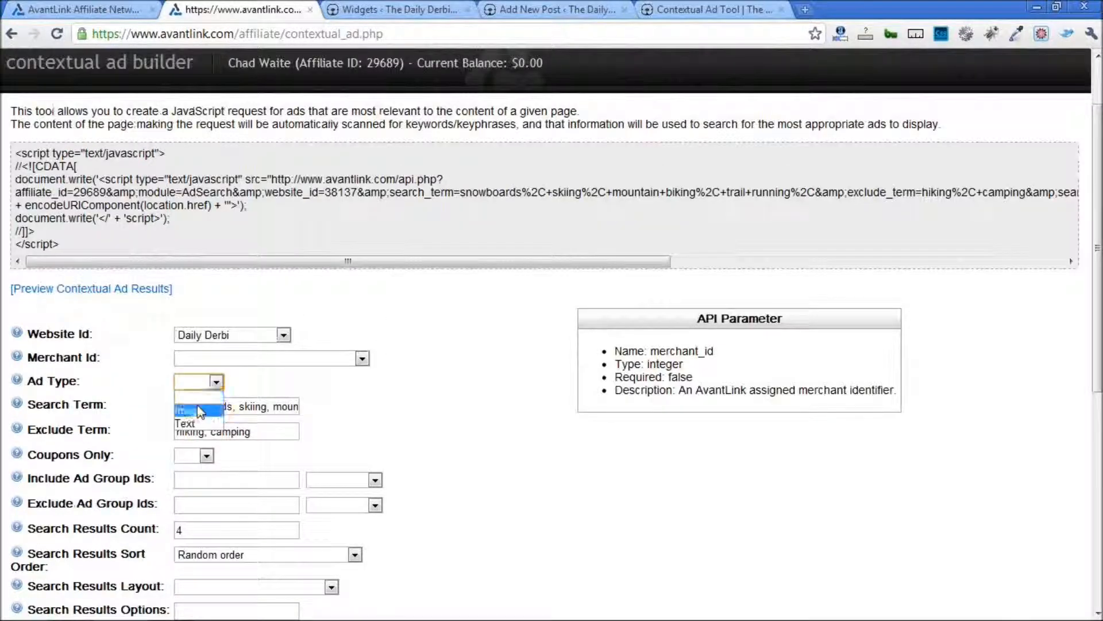
pyautogui.click(195, 408)
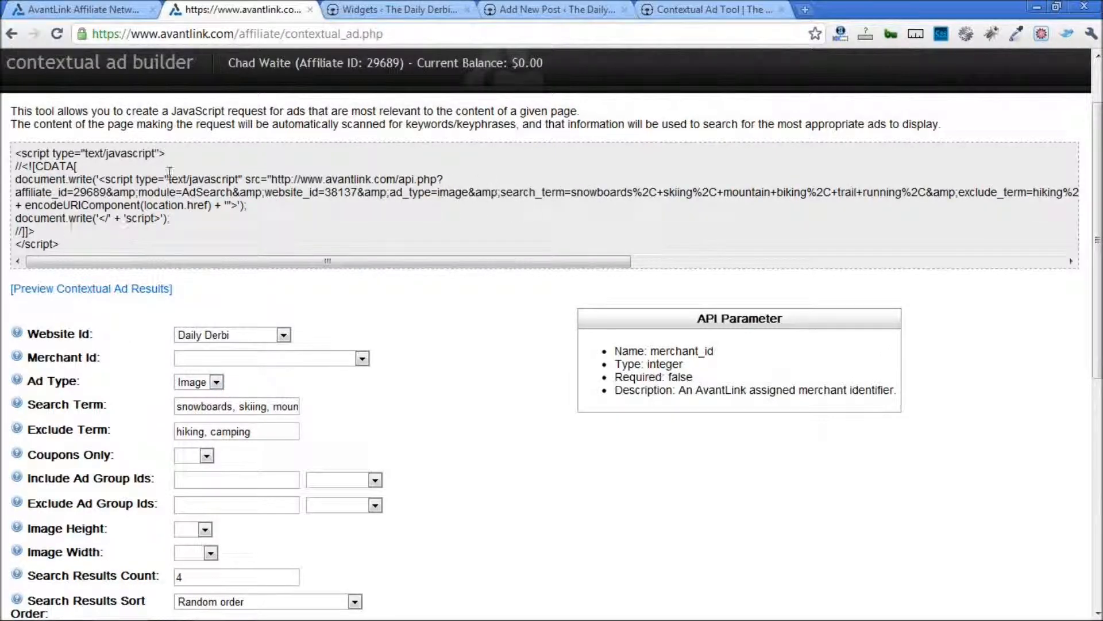
# - Set the contextual ad request's Ad Type to the blank option
pyautogui.click(204, 383)
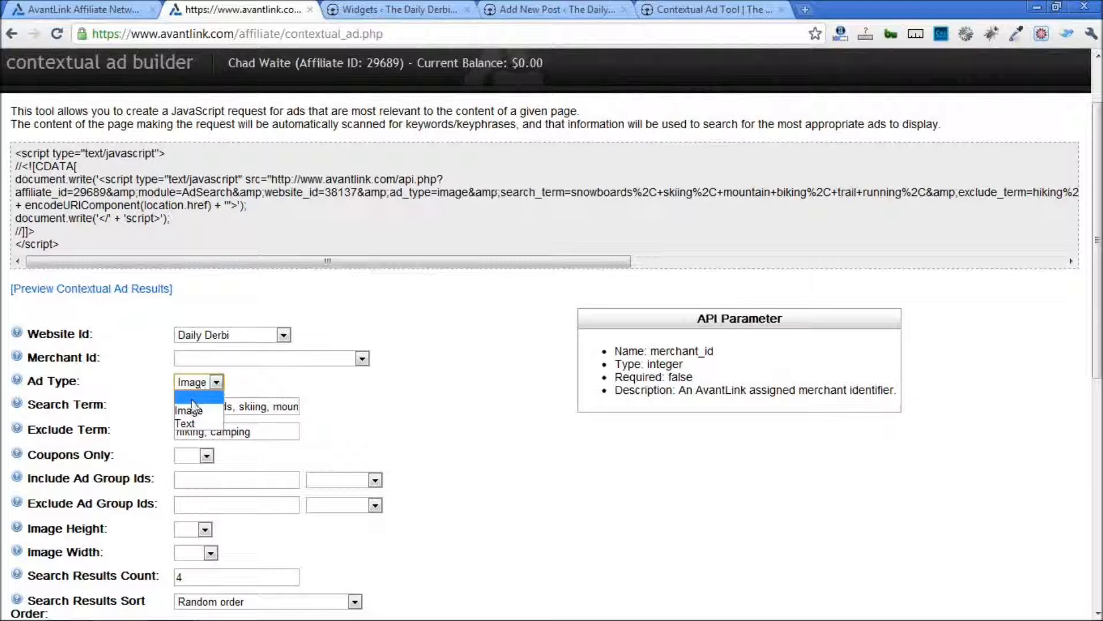
pyautogui.click(192, 397)
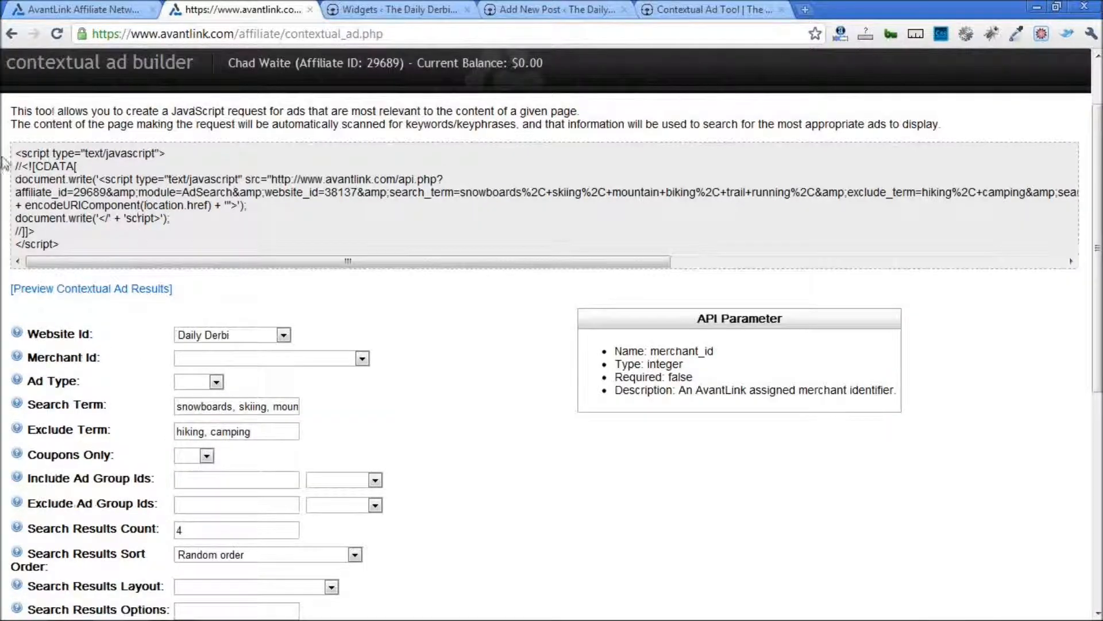
pyautogui.scroll(-3, 396, 343)
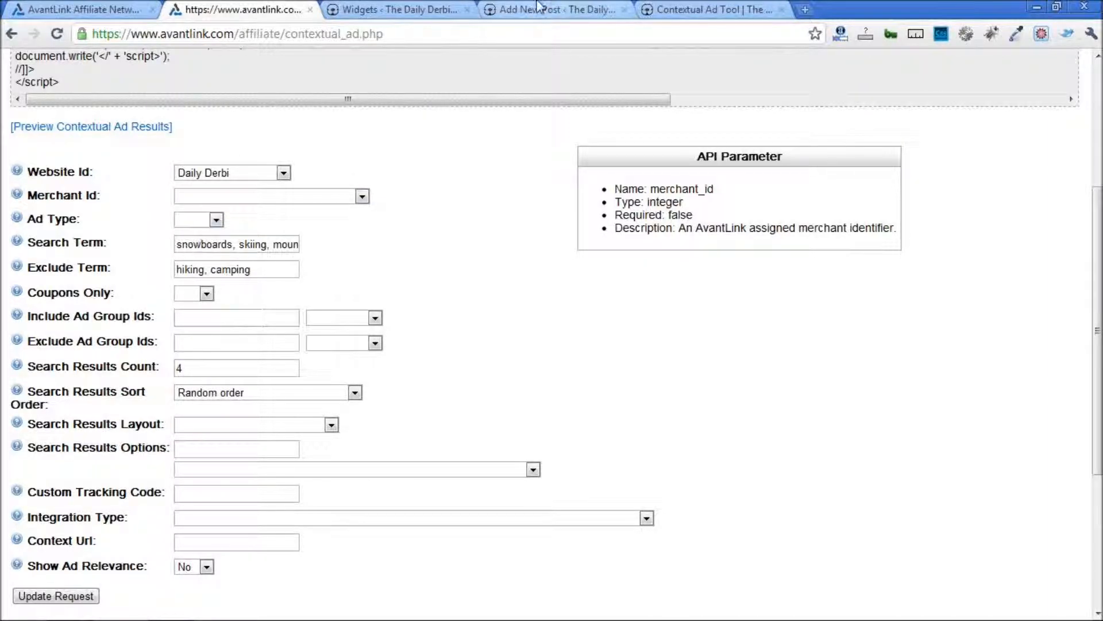
# - Compare the keywords in the Contextual Ad Tool post preview with the ad request's Search Term and Exclude Term
pyautogui.click(391, 10)
pyautogui.click(696, 8)
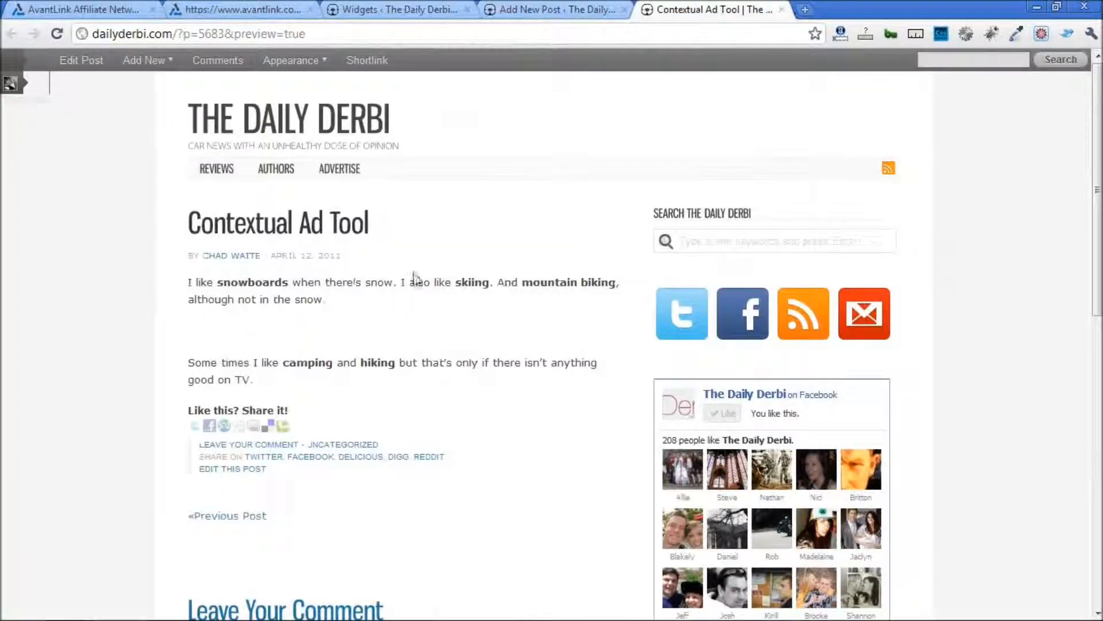
pyautogui.click(247, 9)
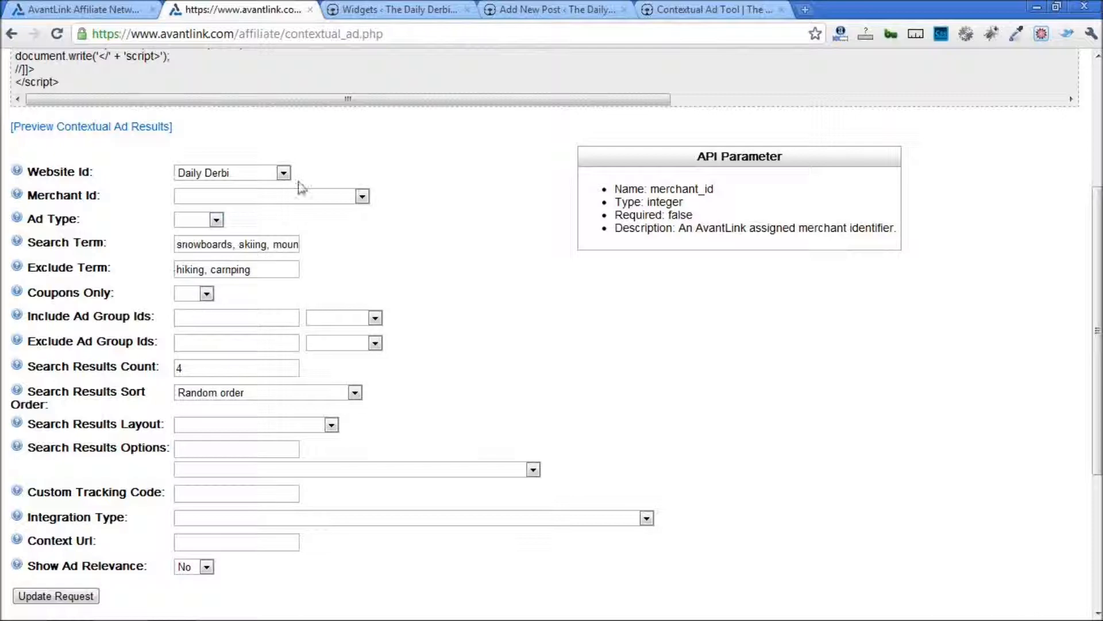
pyautogui.moveTo(259, 270); pyautogui.dragTo(179, 275)
pyautogui.click(252, 269)
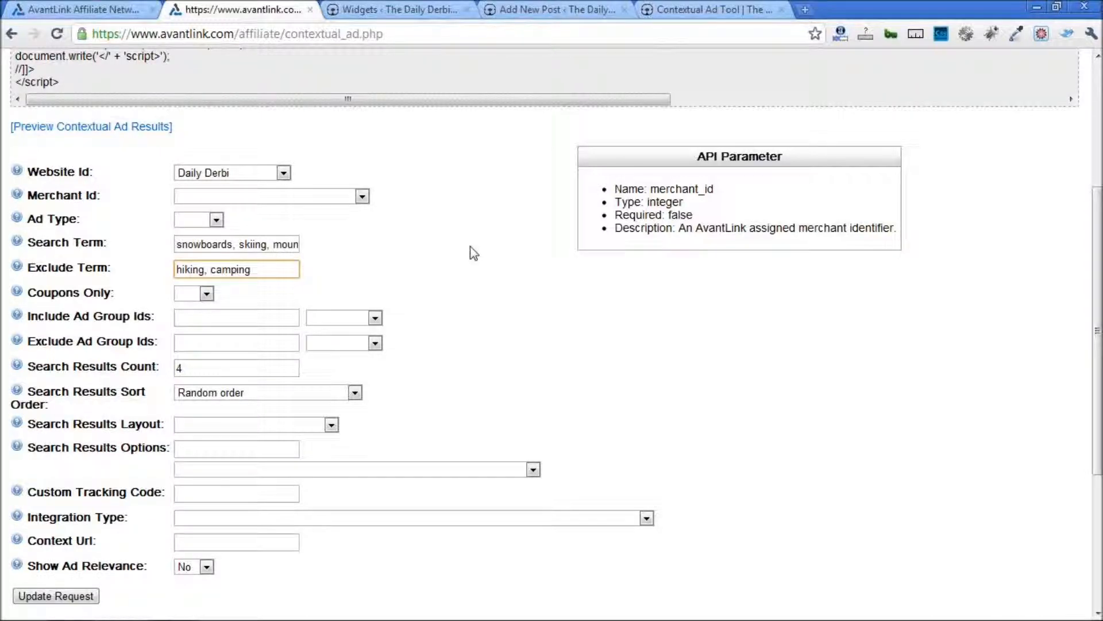
# - Check the Coupons Only choices in the contextual ad request and keep the blank option
pyautogui.scroll(-2, 470, 246)
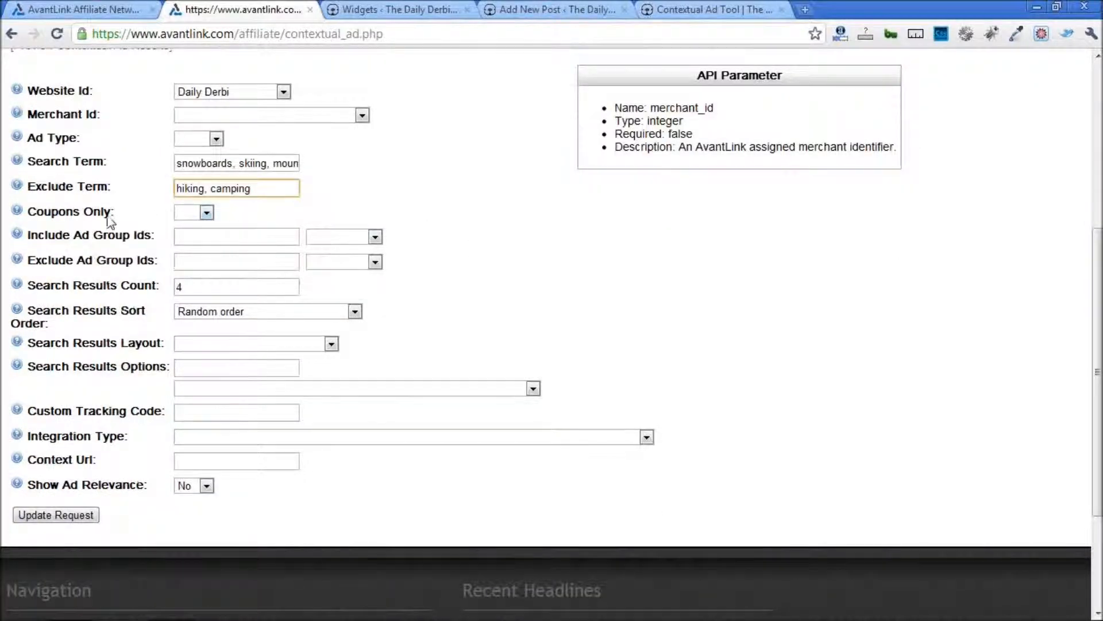
pyautogui.click(205, 213)
pyautogui.click(206, 213)
pyautogui.click(205, 212)
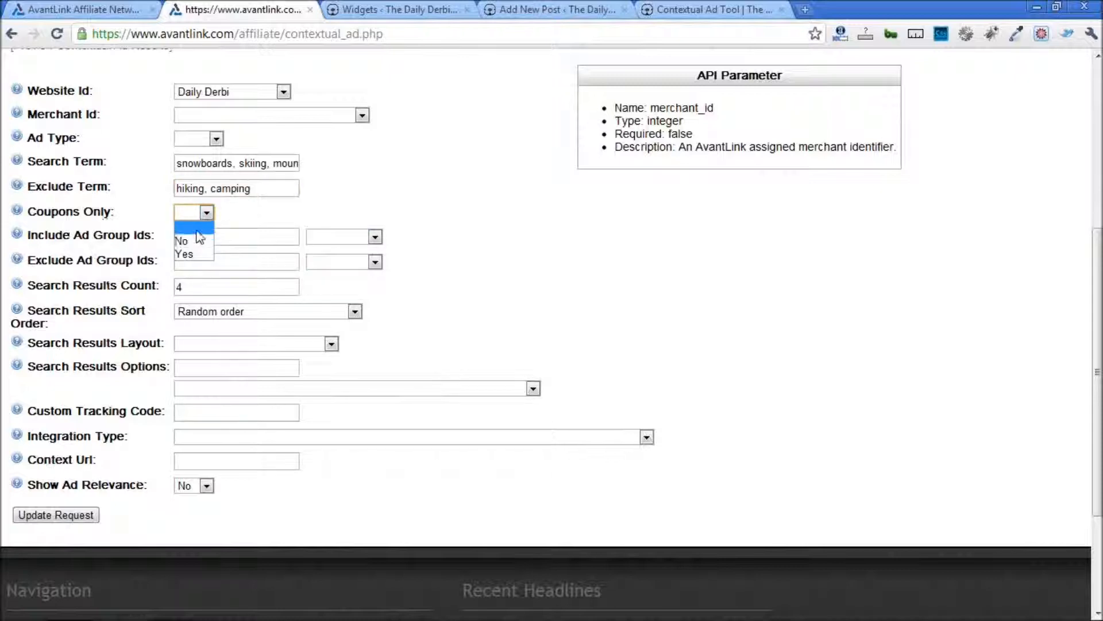
pyautogui.click(200, 229)
pyautogui.scroll(-3, 489, 175)
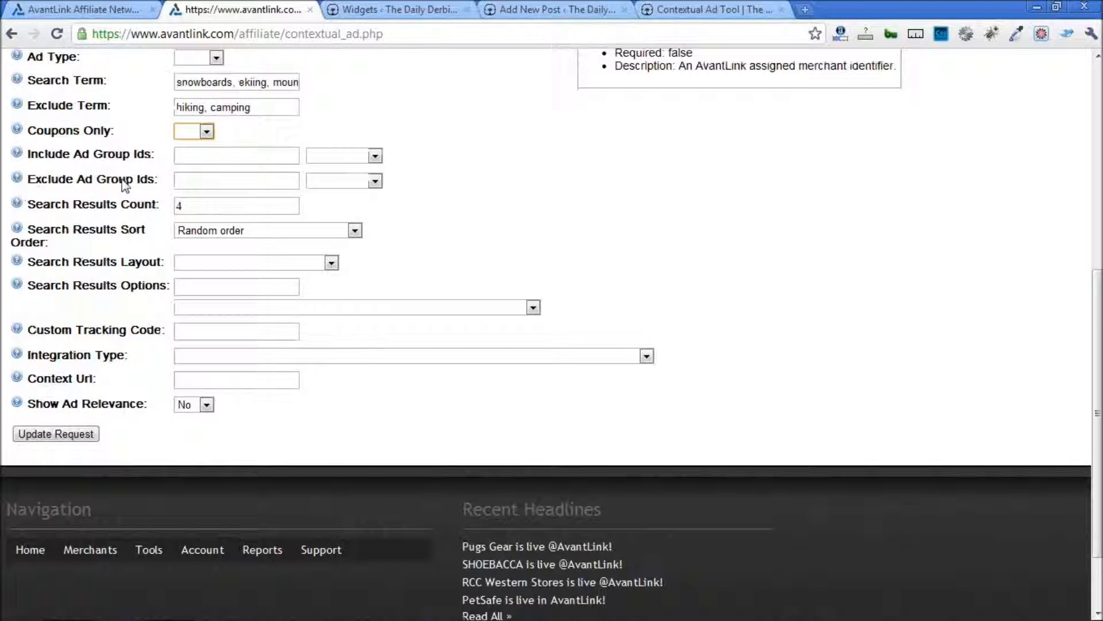
# - Review the Include Ad Group Ids and Search Results Count settings of the contextual ad request
pyautogui.click(209, 156)
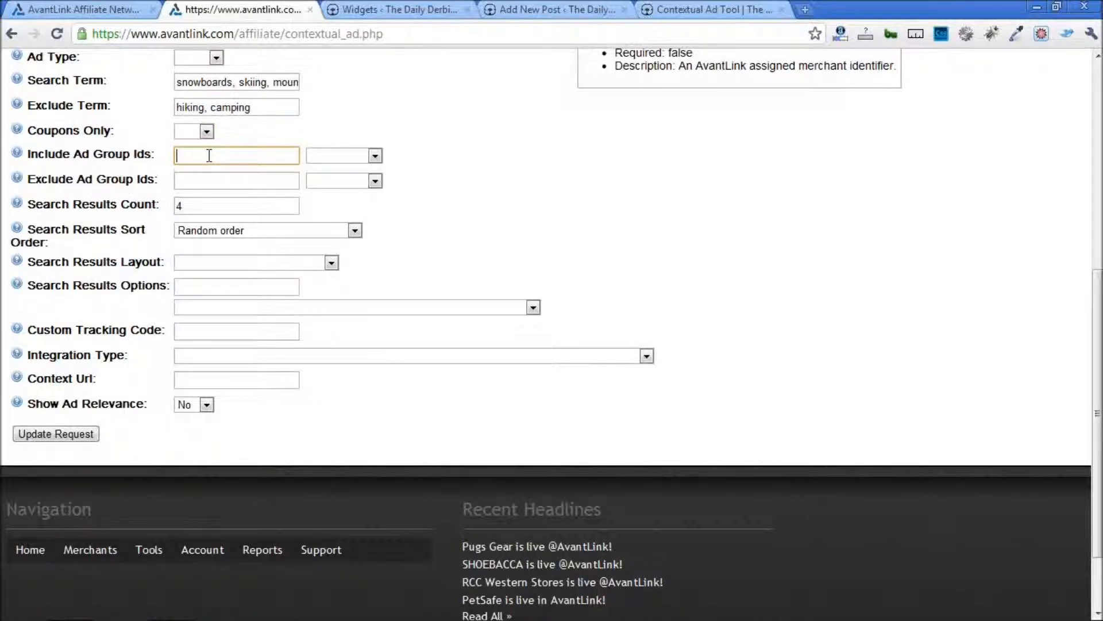
pyautogui.click(194, 208)
pyautogui.click(67, 220)
pyautogui.click(227, 207)
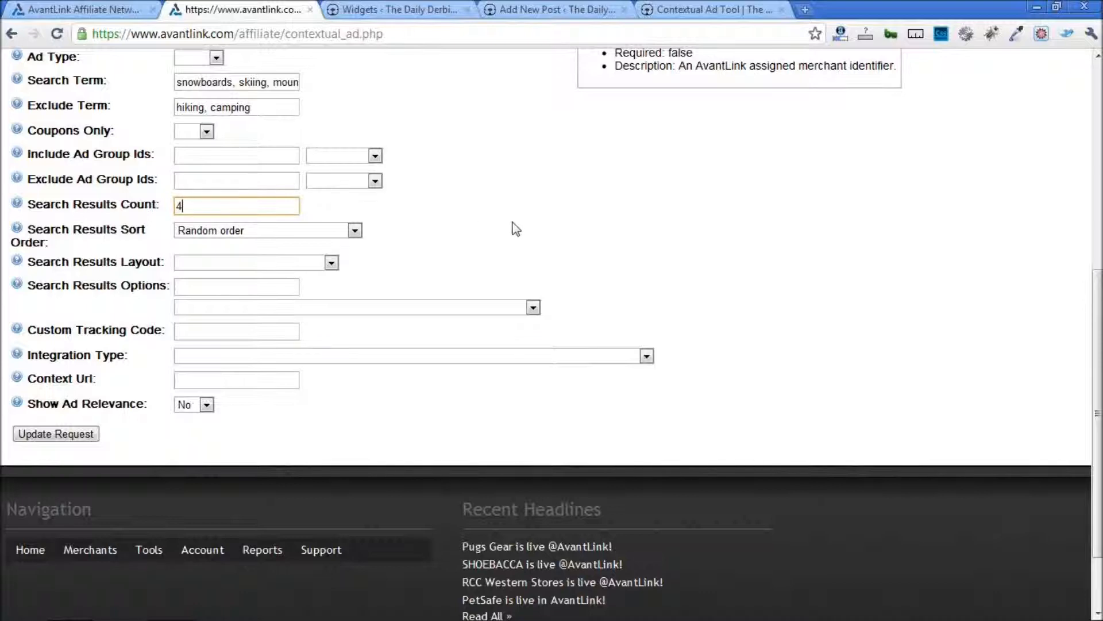
# - Check the available Search Results Sort Order options, keeping Random order
pyautogui.click(336, 226)
pyautogui.click(270, 260)
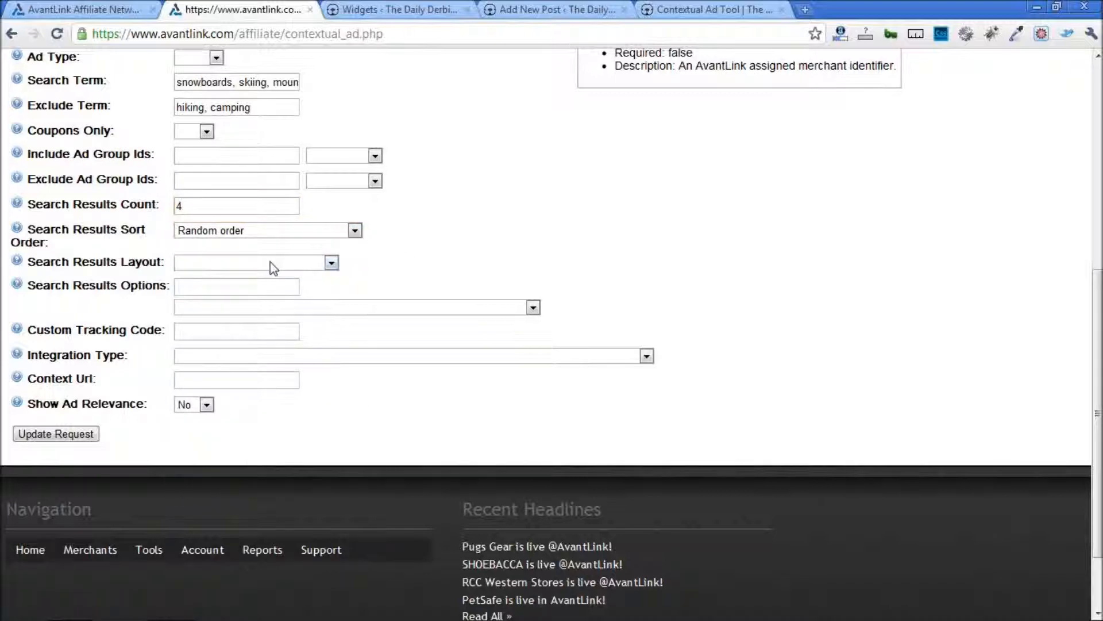
pyautogui.click(343, 234)
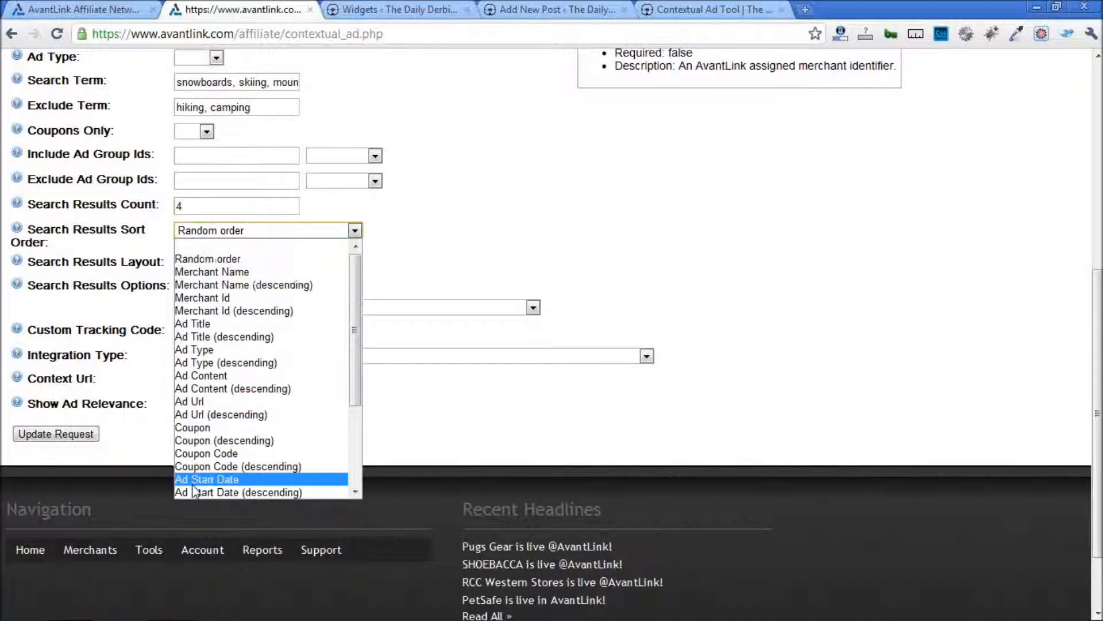
pyautogui.click(263, 264)
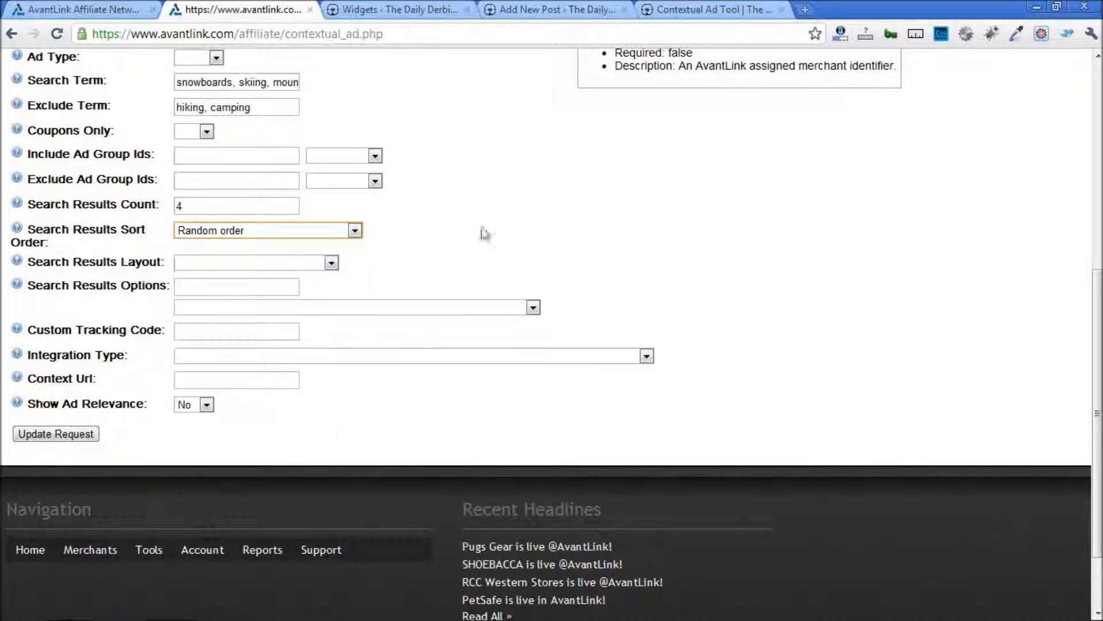
# - Check the available Search Results Layout options, keeping the blank choice
pyautogui.click(278, 265)
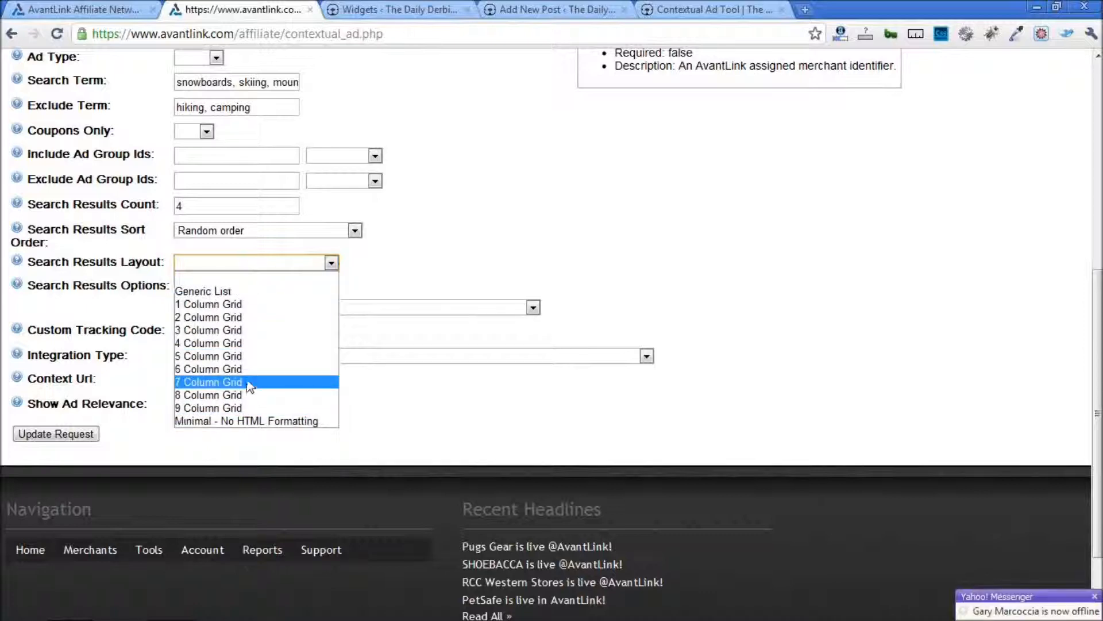
pyautogui.click(274, 279)
pyautogui.click(478, 224)
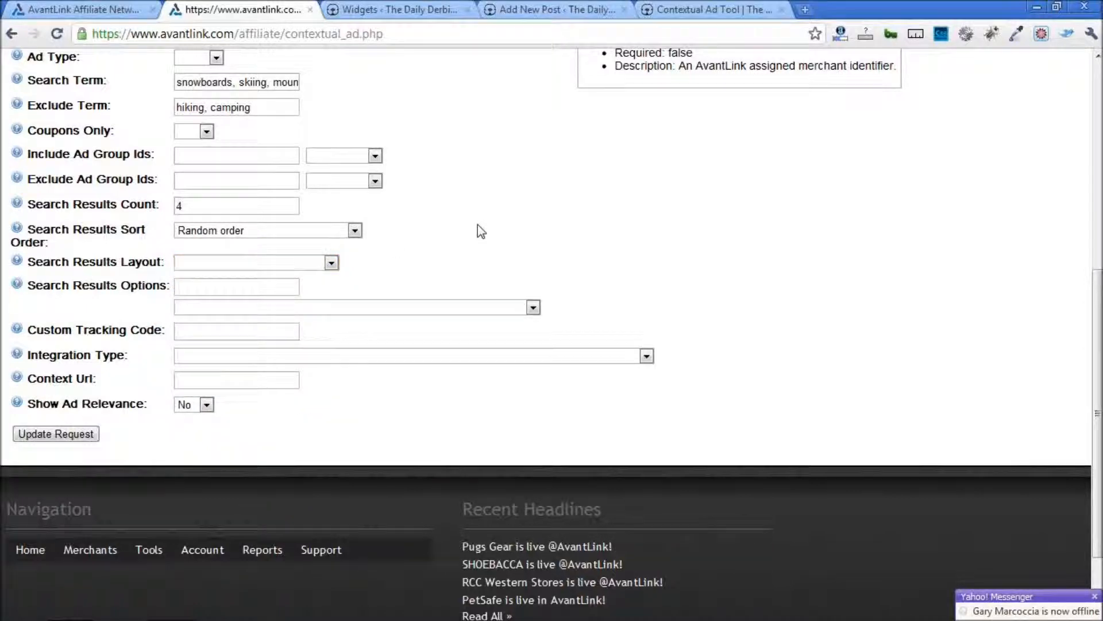
# - Review the Search Results Options choices and the Custom Tracking Code field, leaving both blank
pyautogui.scroll(-3, 477, 225)
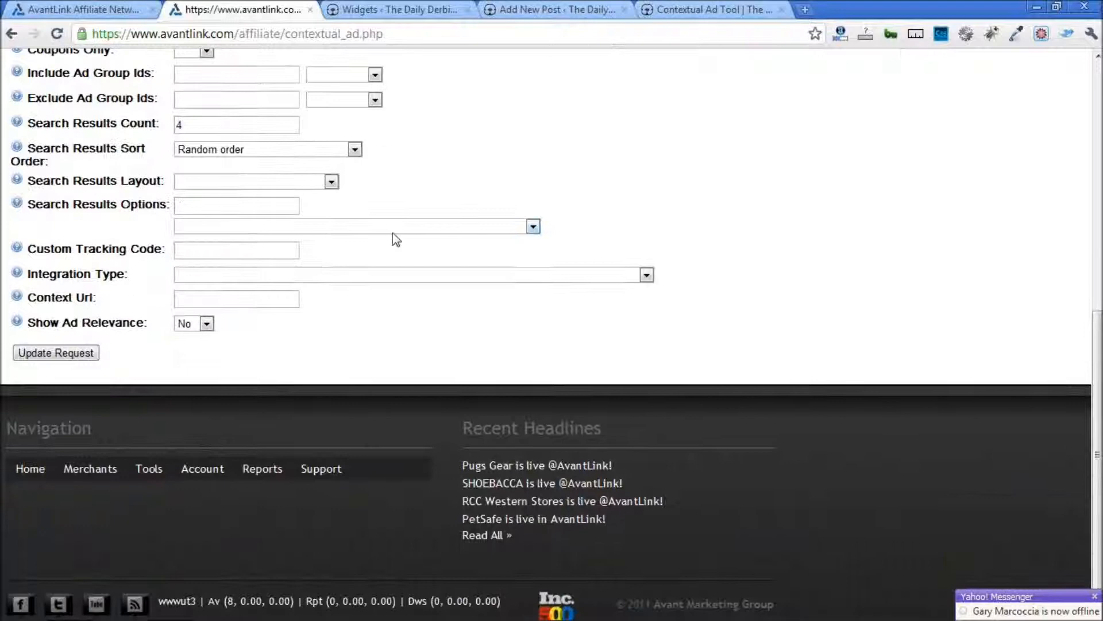
pyautogui.click(443, 226)
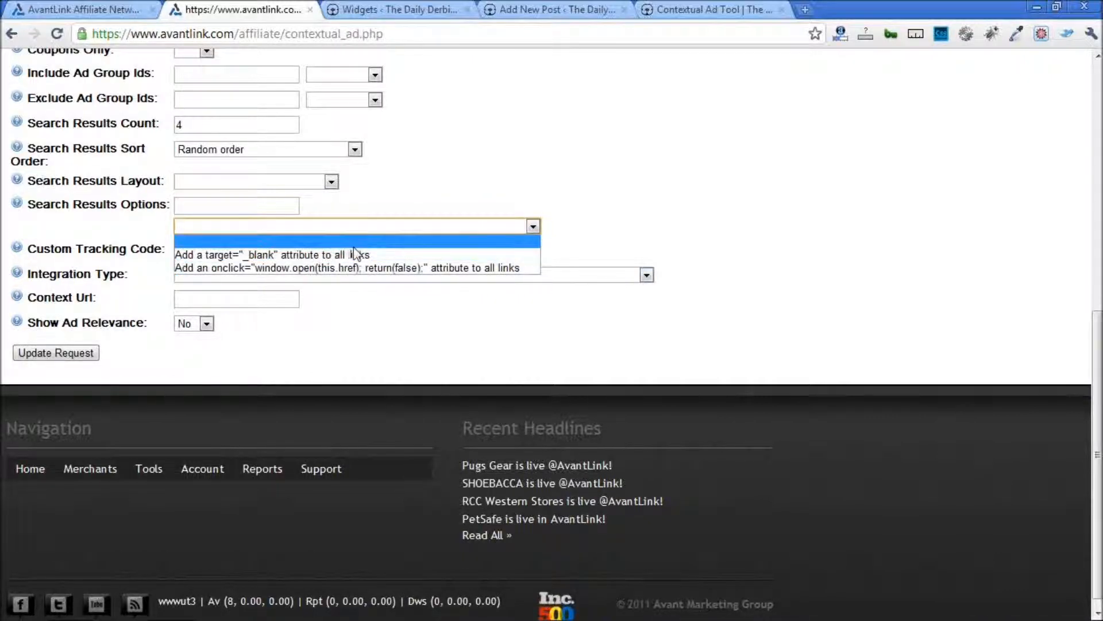
pyautogui.click(534, 228)
pyautogui.click(242, 251)
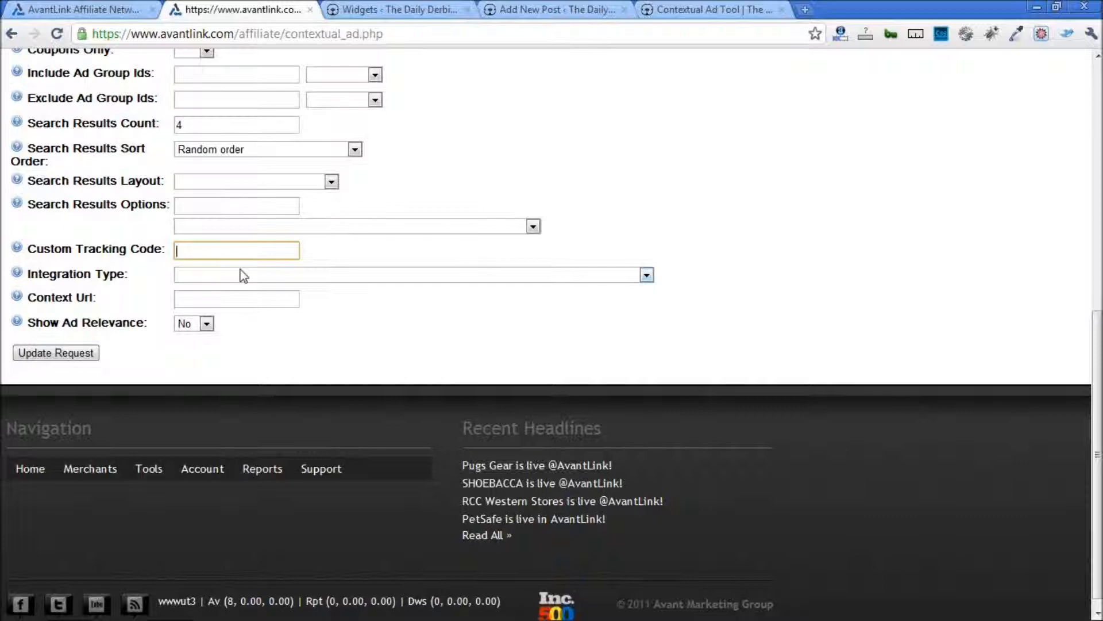
# - Check the Integration Type choices, keeping the blank option, and review the Context Url field
pyautogui.click(270, 280)
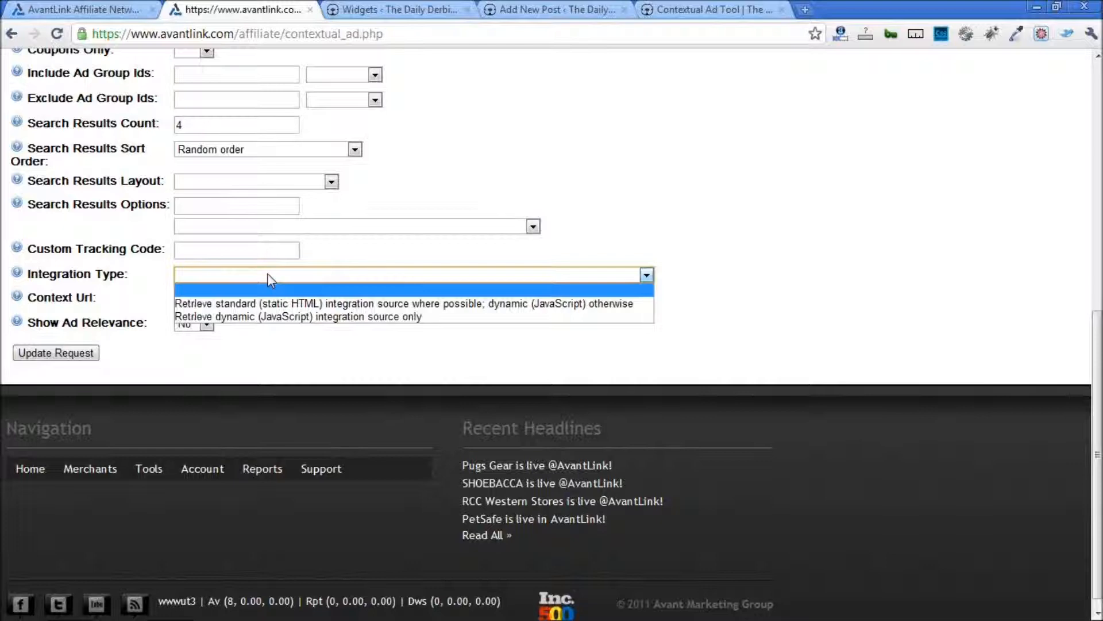
pyautogui.click(271, 280)
pyautogui.click(270, 281)
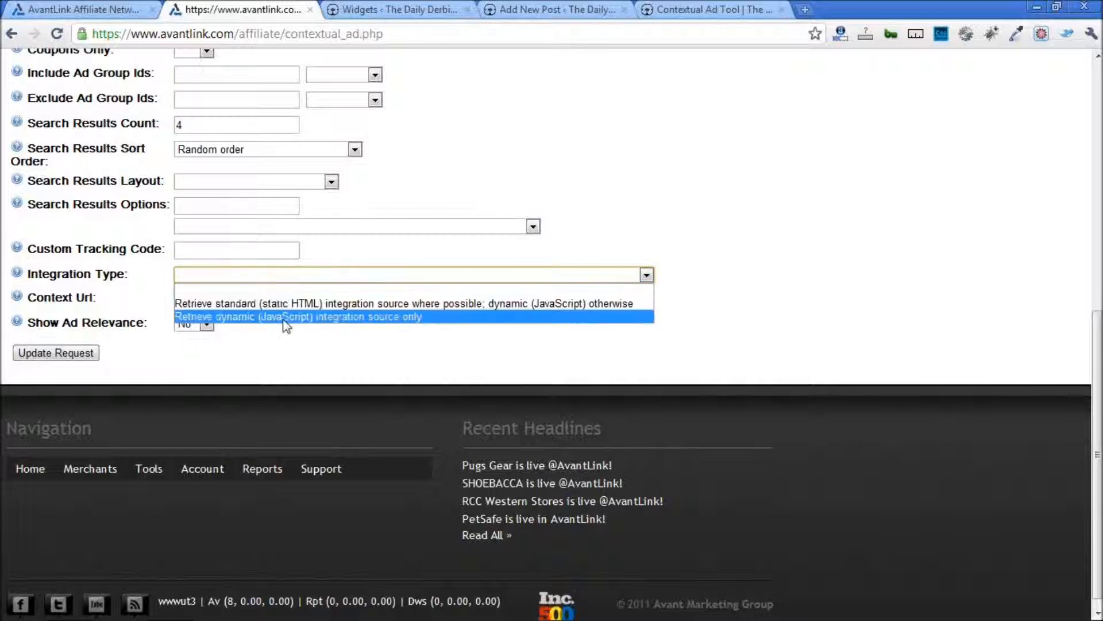
pyautogui.click(313, 289)
pyautogui.click(227, 298)
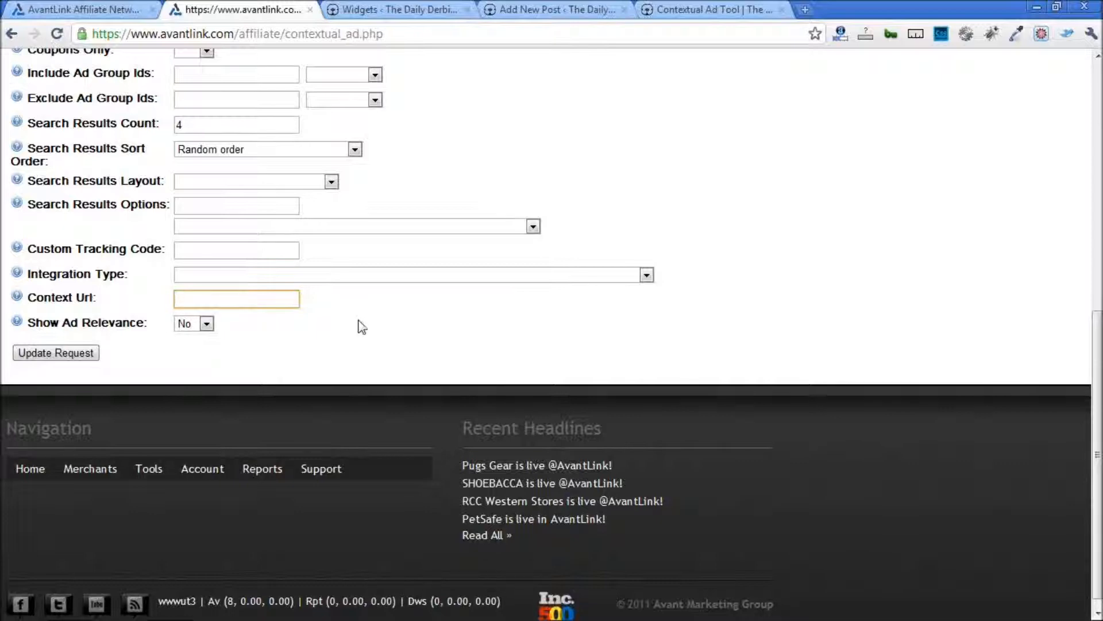
# - Check the Show Ad Relevance choices in the contextual ad request, keeping No
pyautogui.scroll(3, 362, 321)
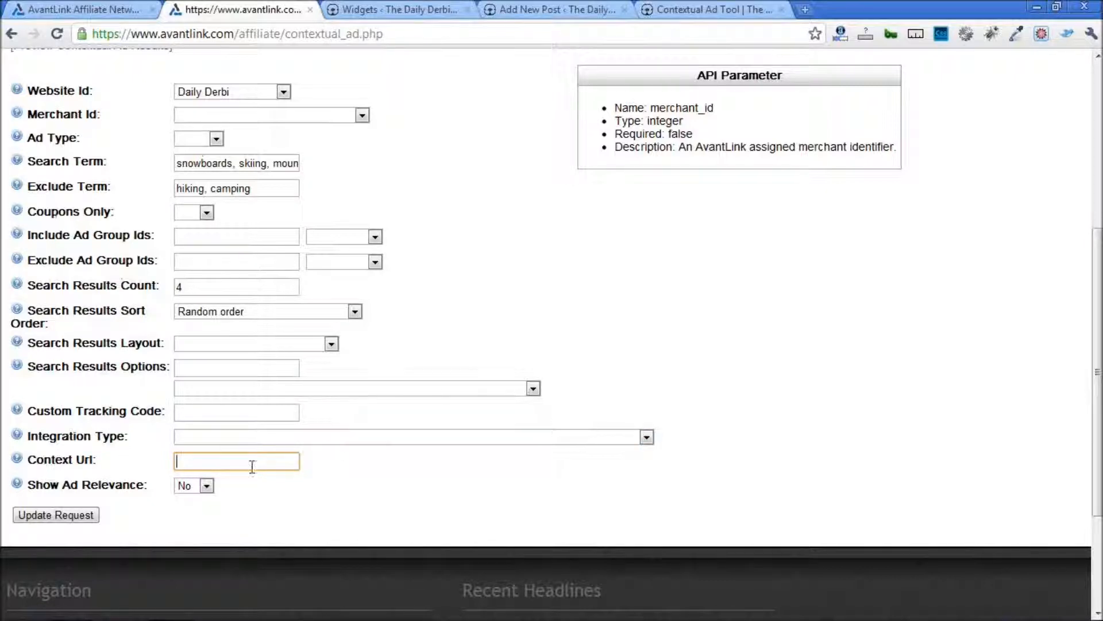
pyautogui.click(206, 487)
pyautogui.click(196, 514)
pyautogui.click(207, 487)
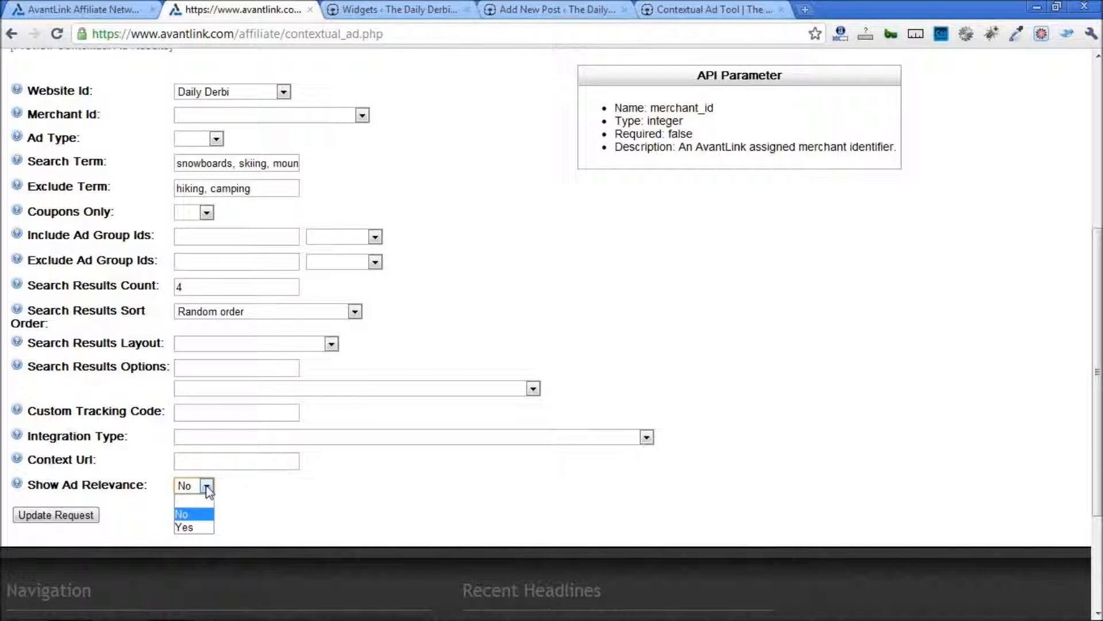
pyautogui.click(190, 514)
pyautogui.click(231, 487)
pyautogui.click(194, 515)
# - Update the contextual ad request and select the entire generated JavaScript code
pyautogui.scroll(1, 336, 463)
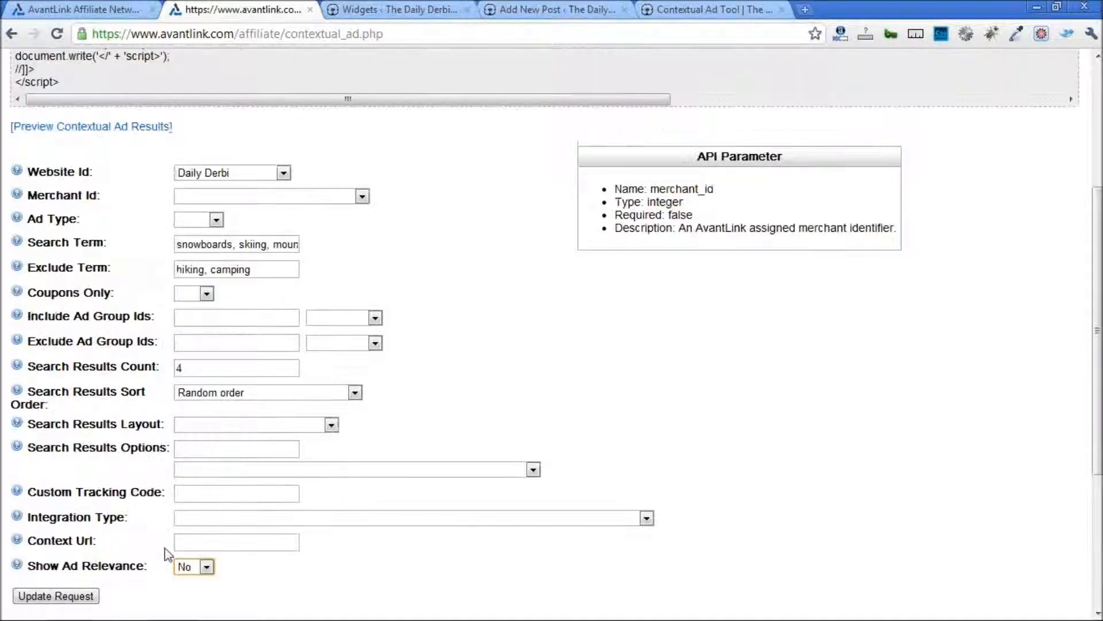
pyautogui.click(51, 596)
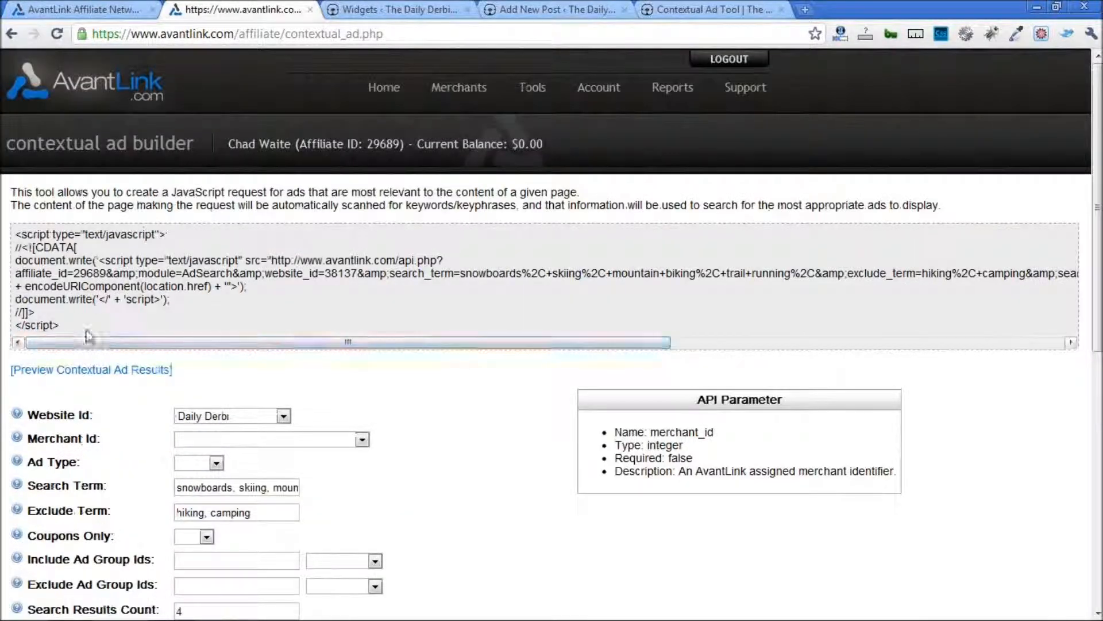
pyautogui.moveTo(87, 335); pyautogui.dragTo(94, 210)
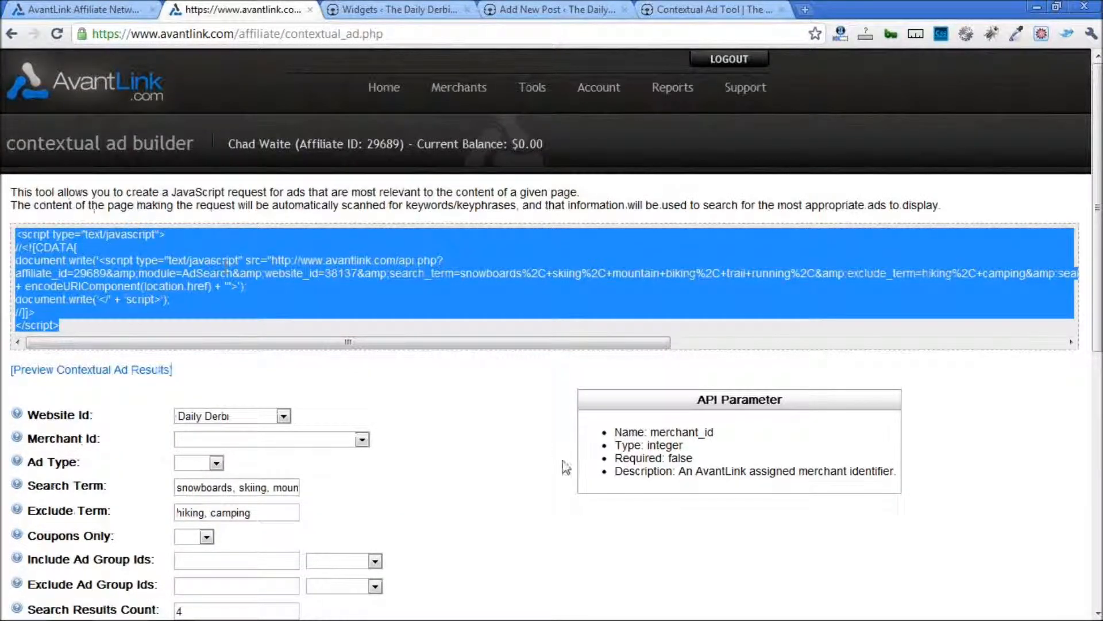
pyautogui.scroll(-4, 562, 454)
pyautogui.scroll(4, 379, 345)
# - Review the contextual ad script in the text widget on the WordPress Widgets page
pyautogui.click(357, 13)
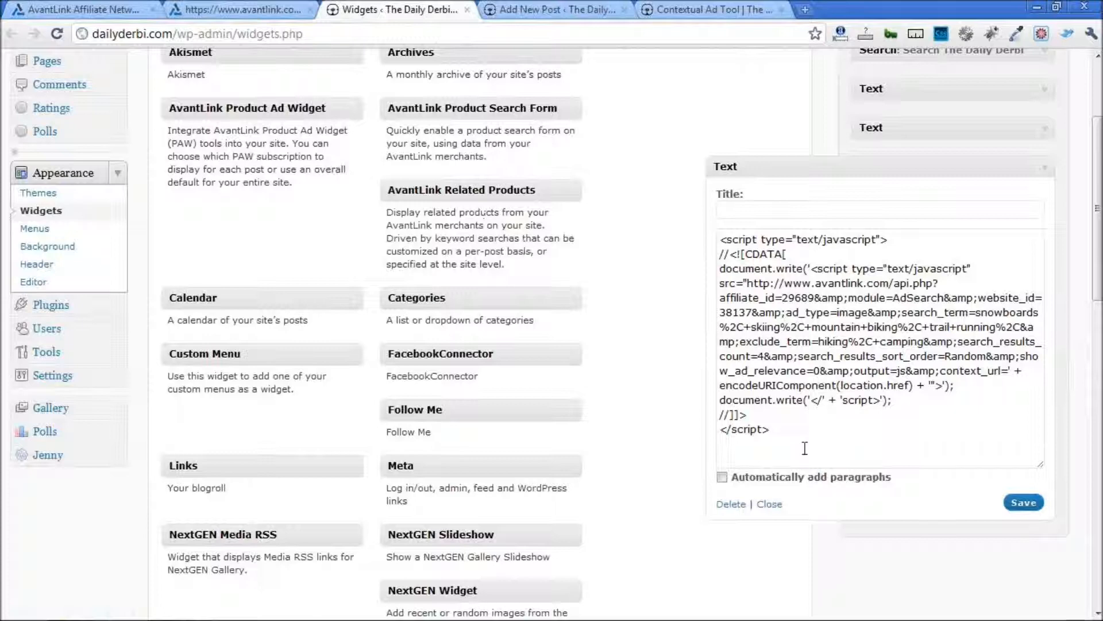
pyautogui.click(785, 430)
pyautogui.hotkey('ctrl', 'a')
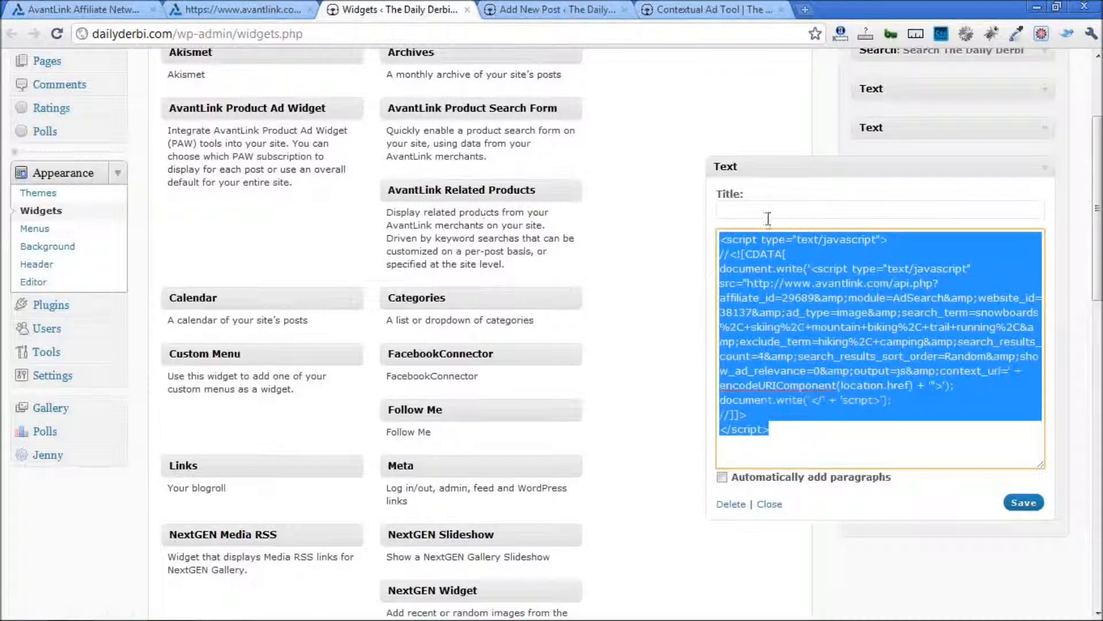
pyautogui.click(792, 269)
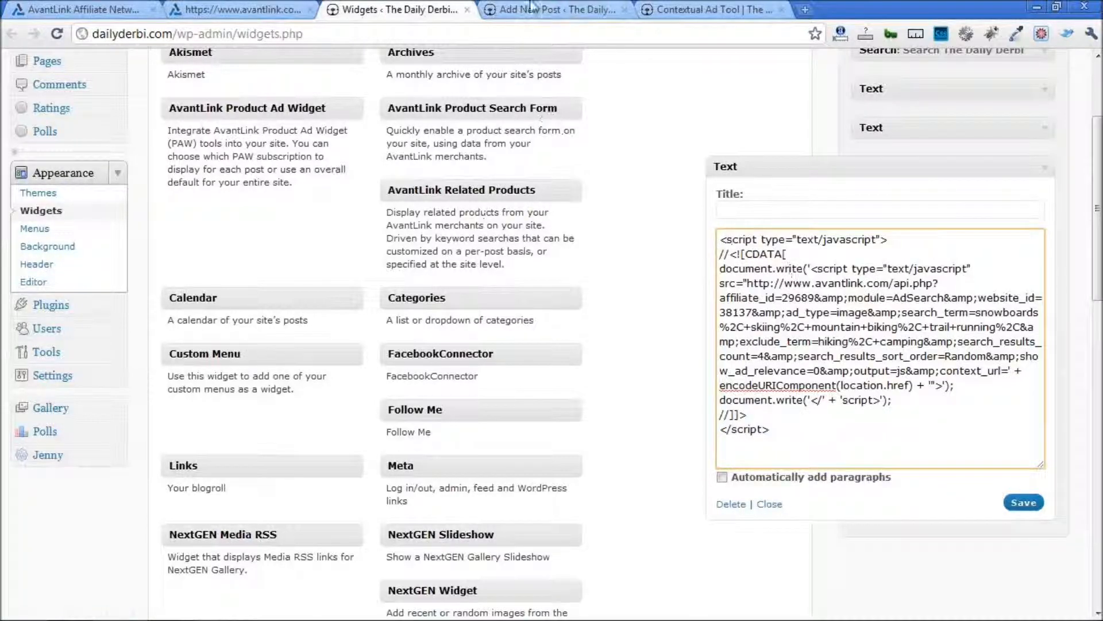
# - View the contextual ads in the sidebar of the Contextual Ad Tool post preview
pyautogui.click(707, 10)
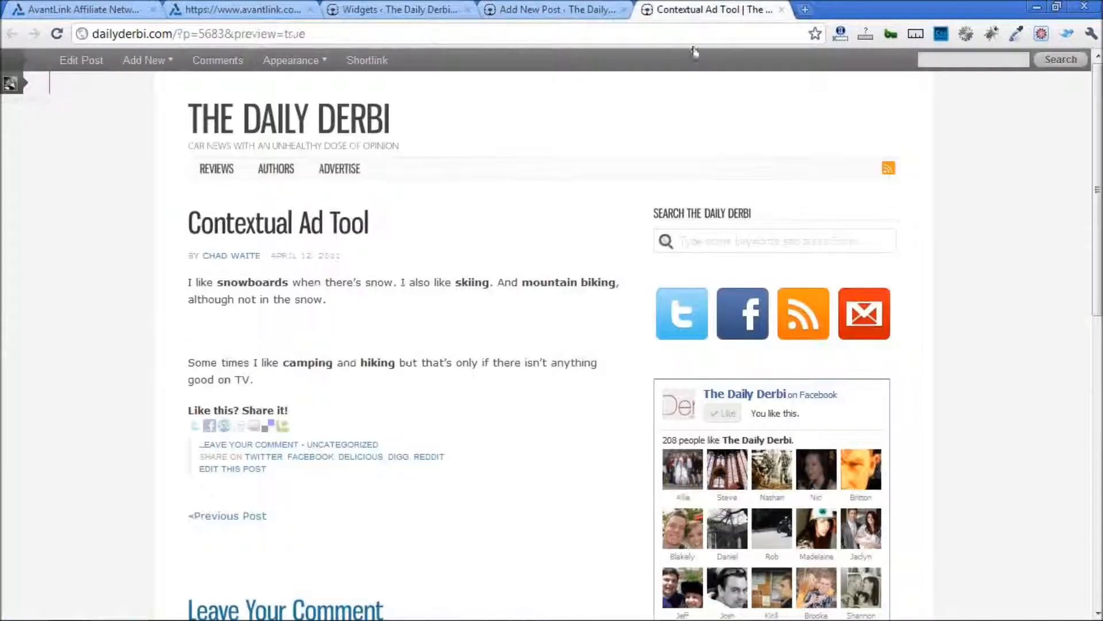
pyautogui.scroll(-7, 308, 285)
pyautogui.scroll(-4, 308, 285)
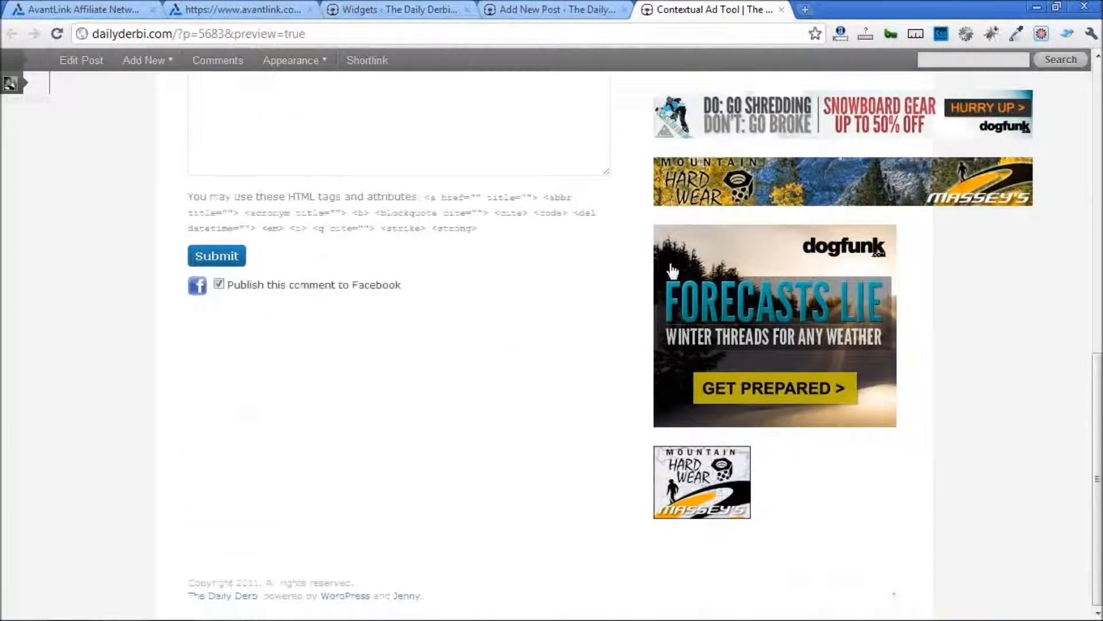
pyautogui.scroll(11, 770, 390)
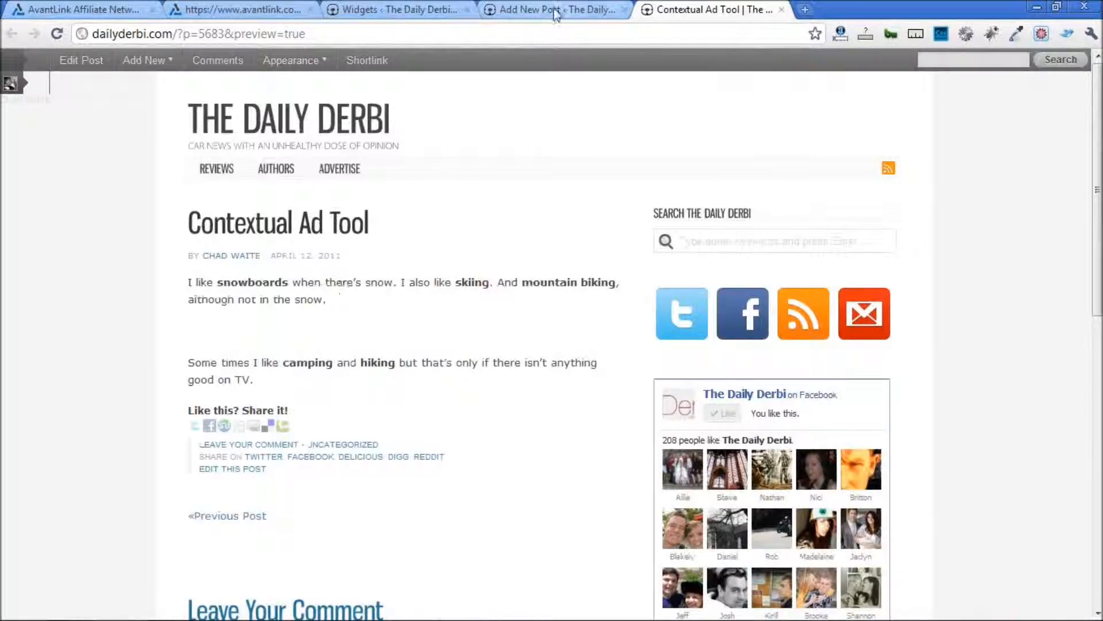
# - Open AvantLink's Support page and review its FAQ, screencasts, useful articles and support ticket section
pyautogui.click(201, 9)
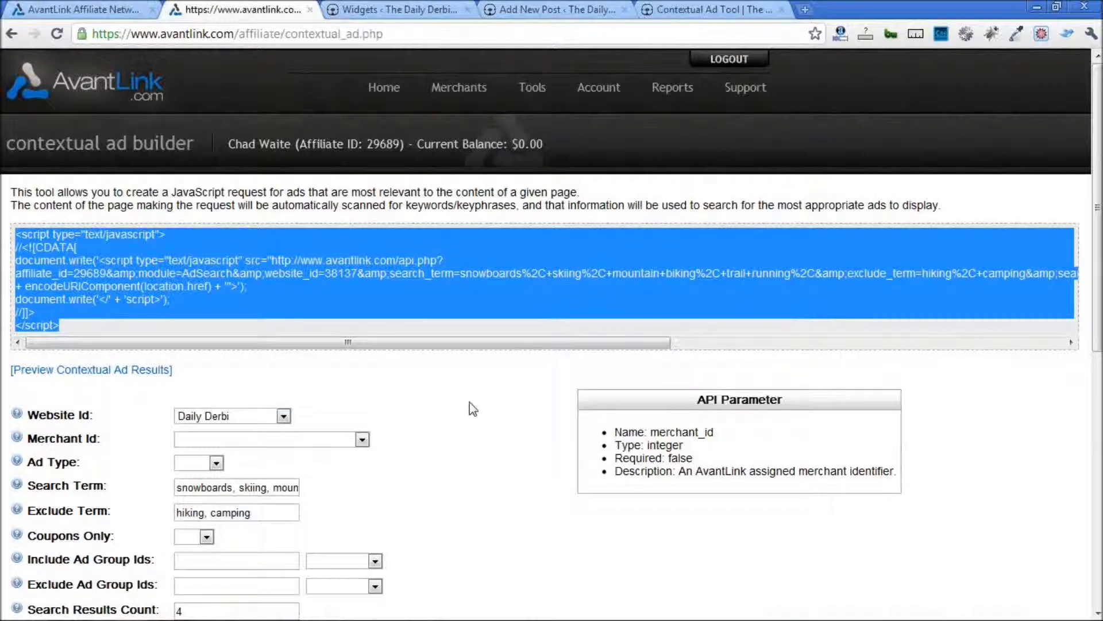
pyautogui.click(744, 95)
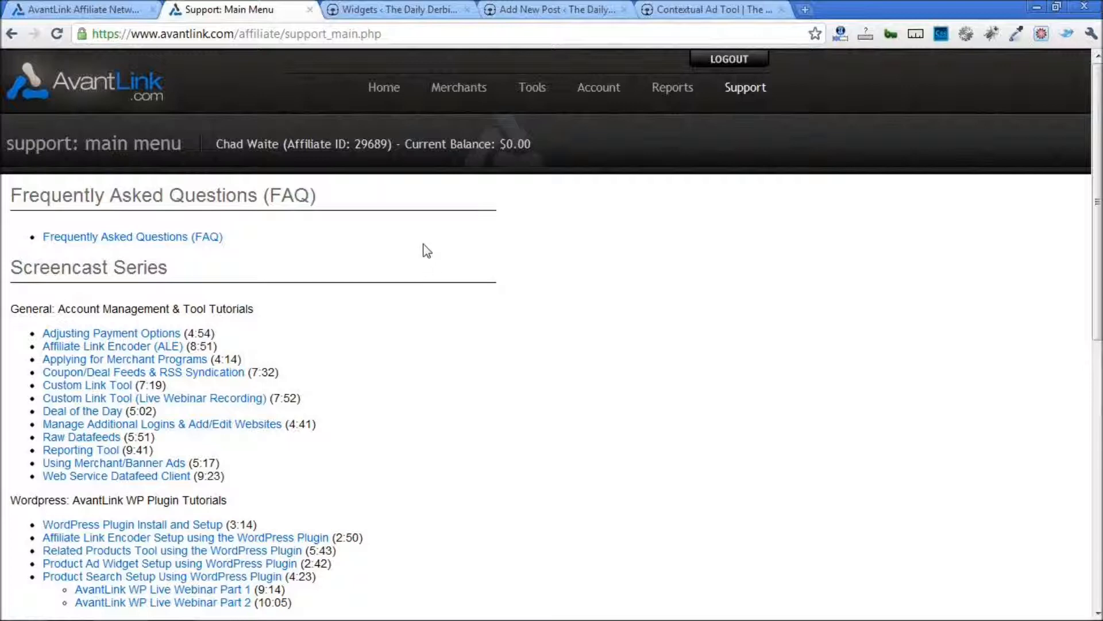
pyautogui.scroll(-2, 405, 258)
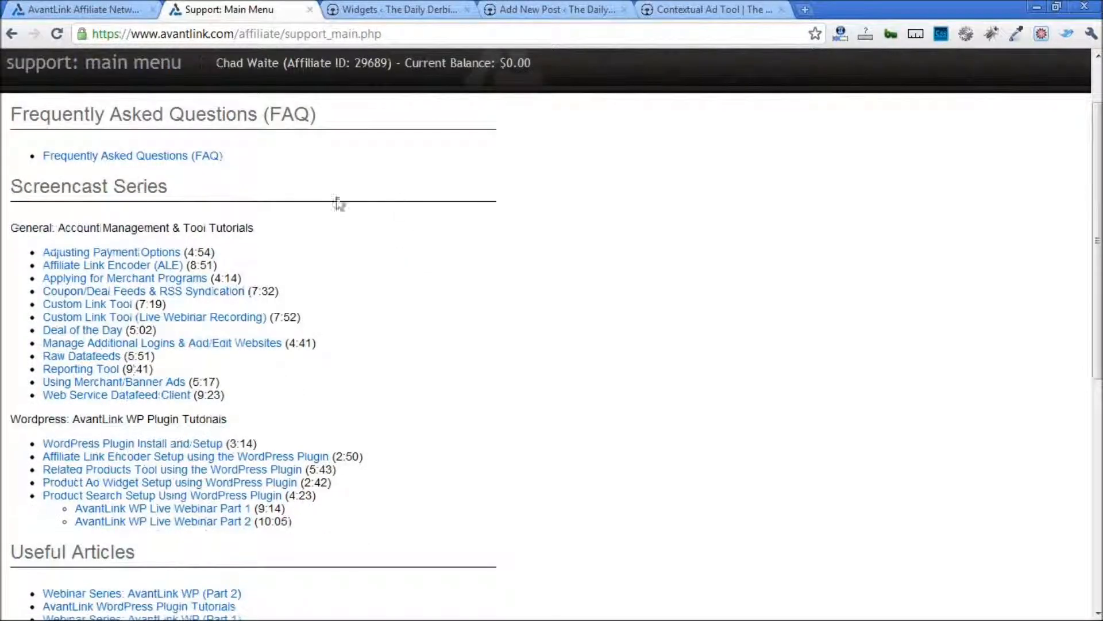
pyautogui.scroll(-4, 422, 179)
pyautogui.scroll(-2, 425, 180)
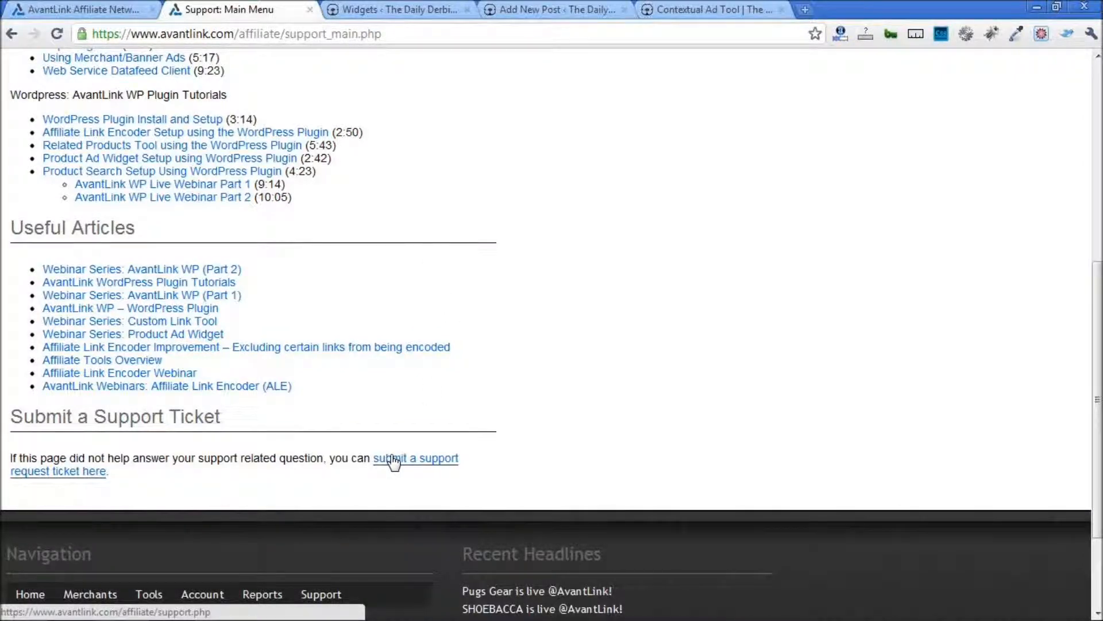
pyautogui.scroll(7, 505, 318)
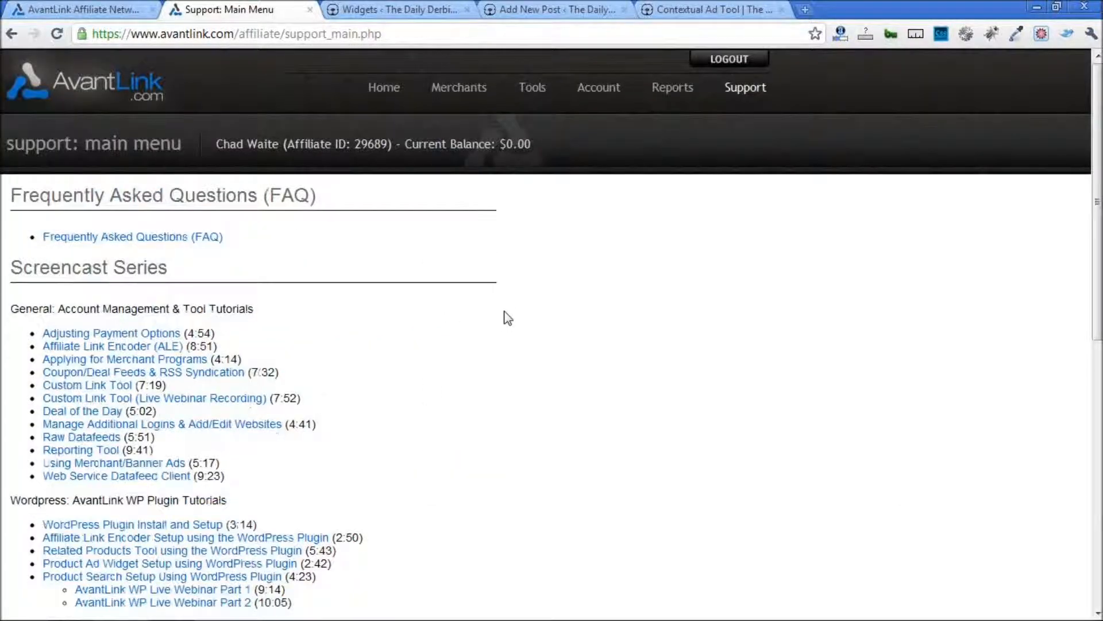